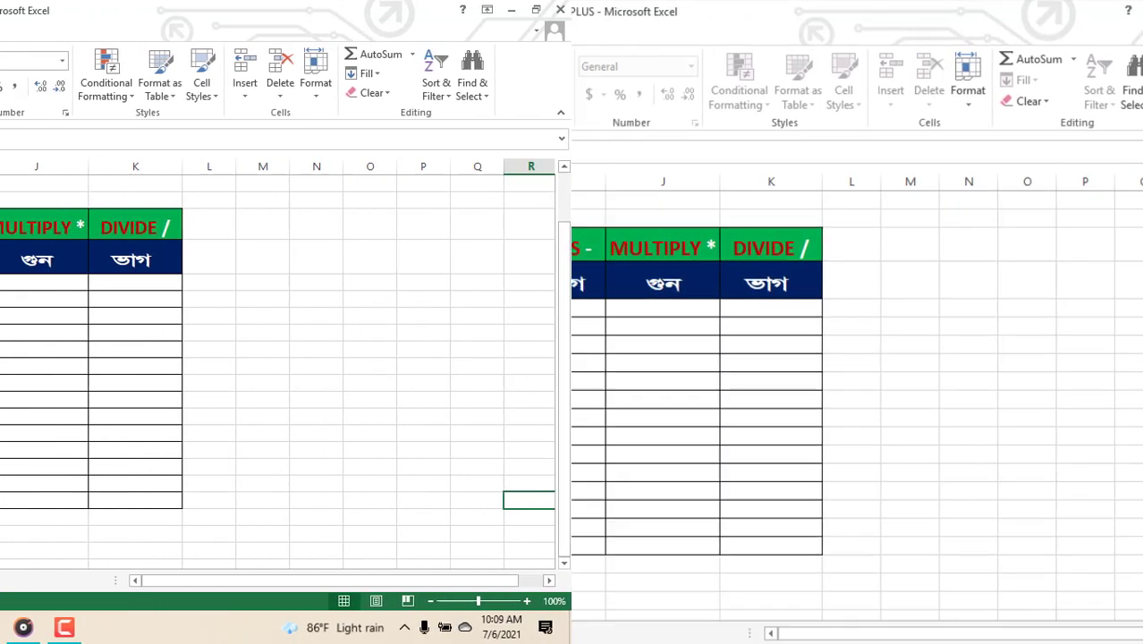
Enter 10, 20, 30 and 40 down cells H8 to H11 under PLUS.
{"action": "type", "text": "10"}
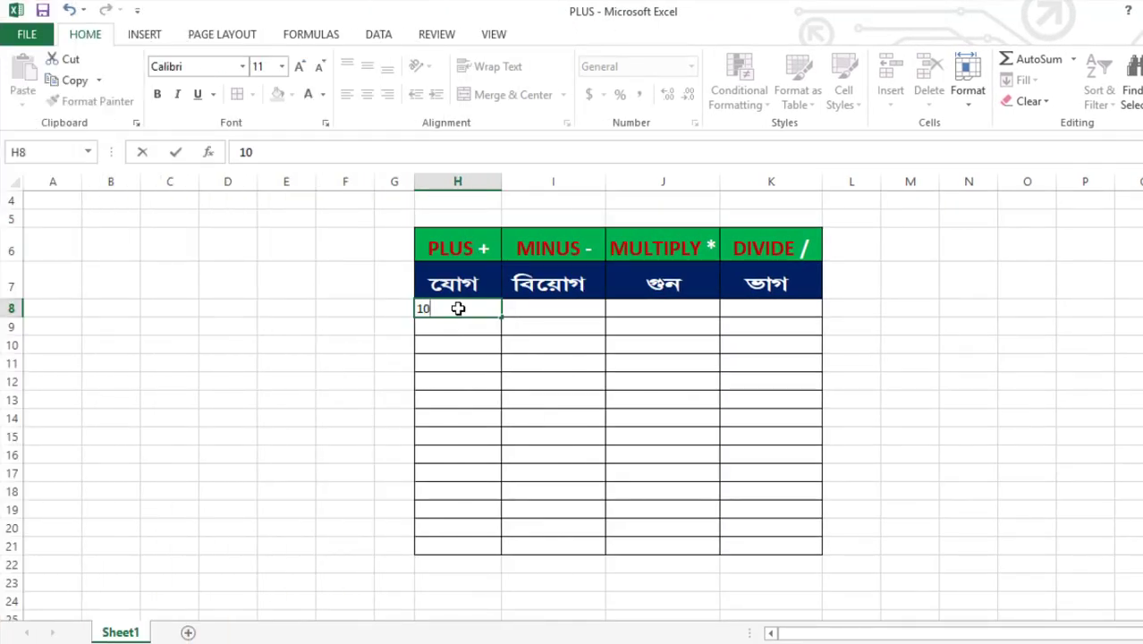
{"action": "key", "text": "Return"}
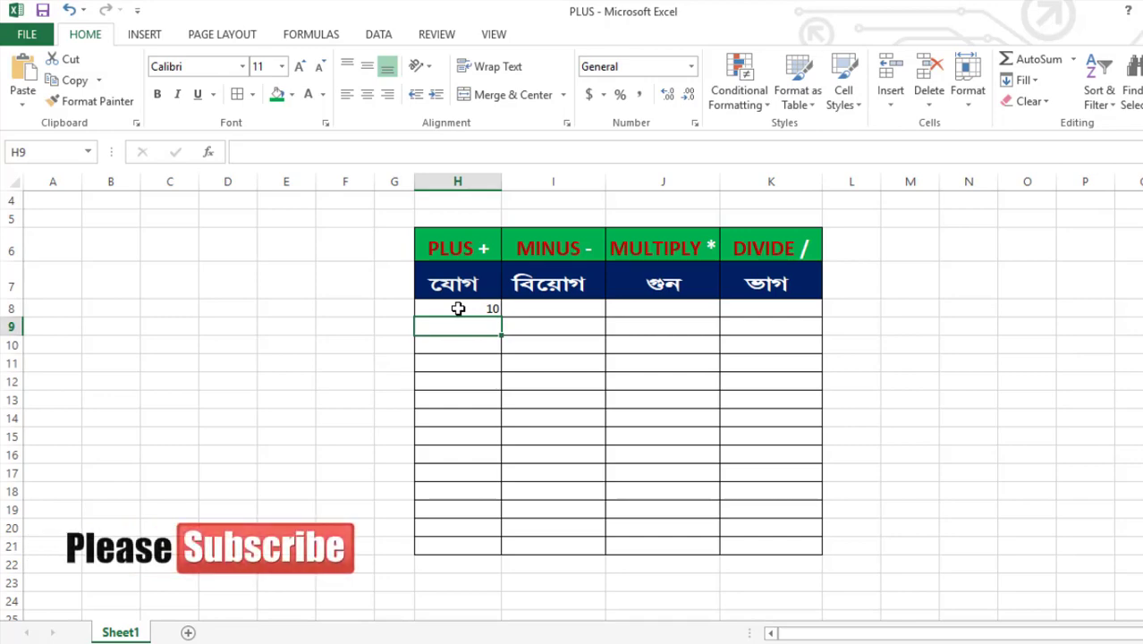
{"action": "key", "text": "F2"}
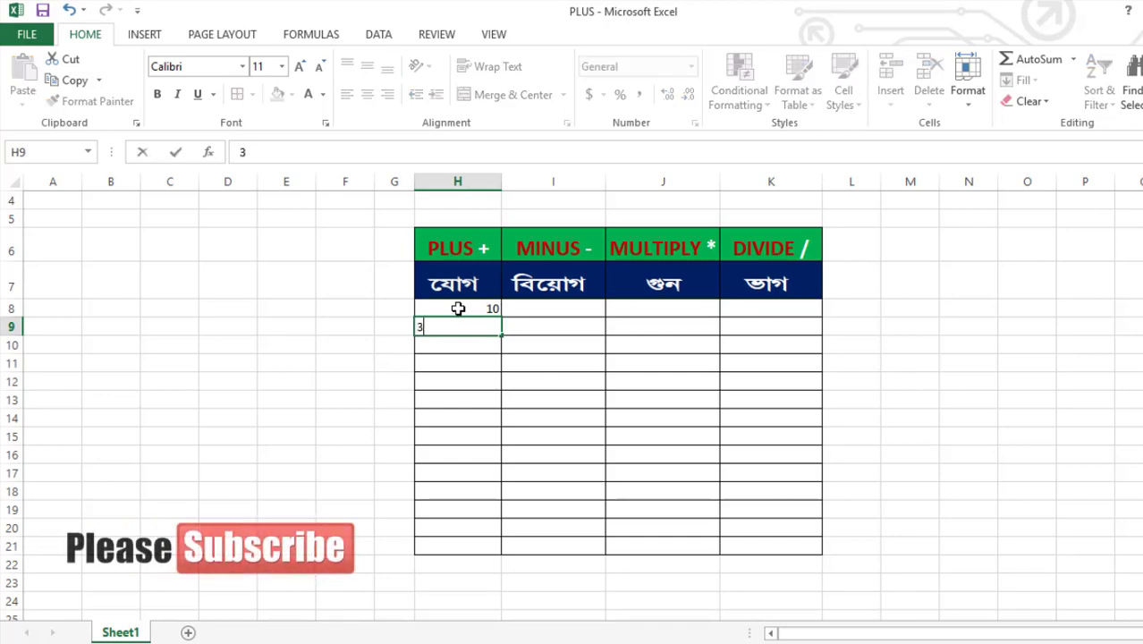
{"action": "type", "text": "2"}
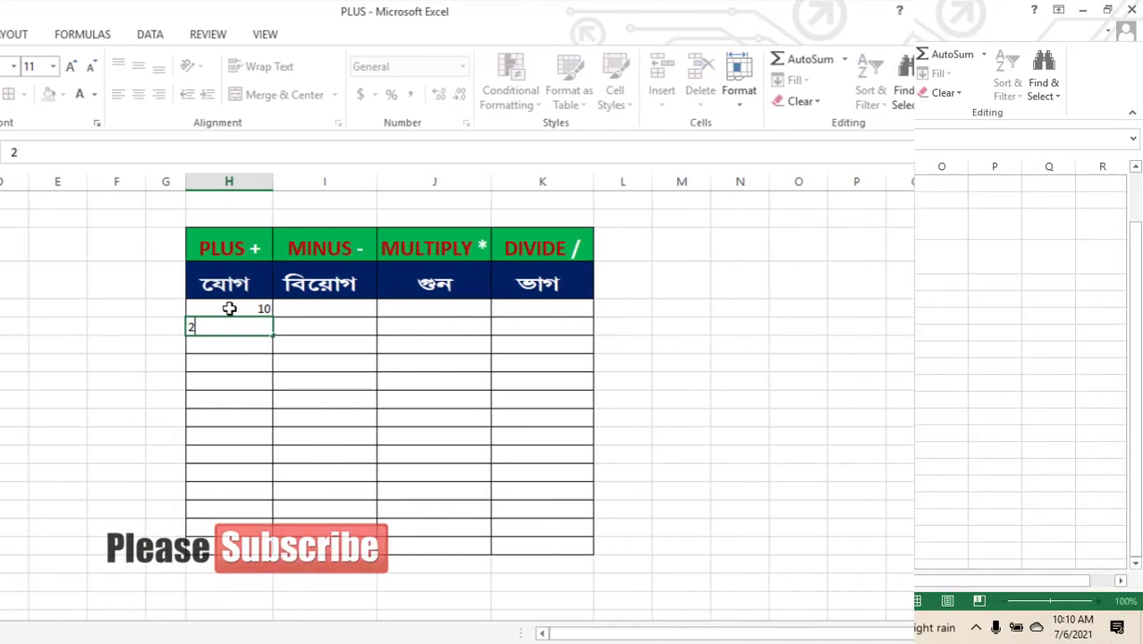
{"action": "type", "text": "0"}
{"action": "key", "text": "Return"}
{"action": "type", "text": "3"}
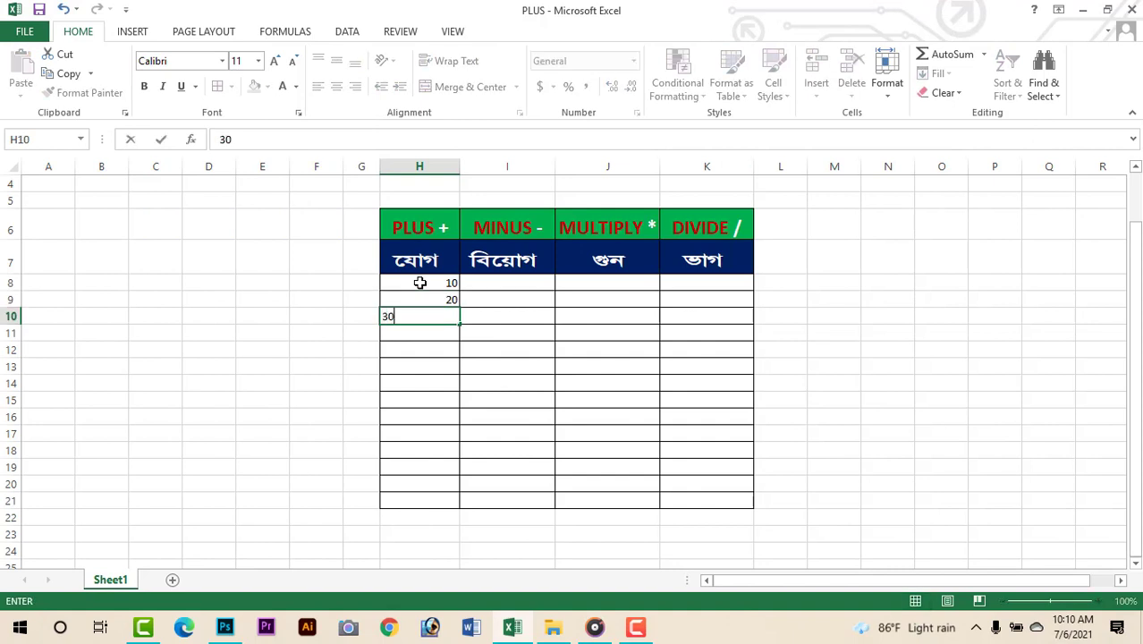
{"action": "key", "text": "Return"}
{"action": "type", "text": "40"}
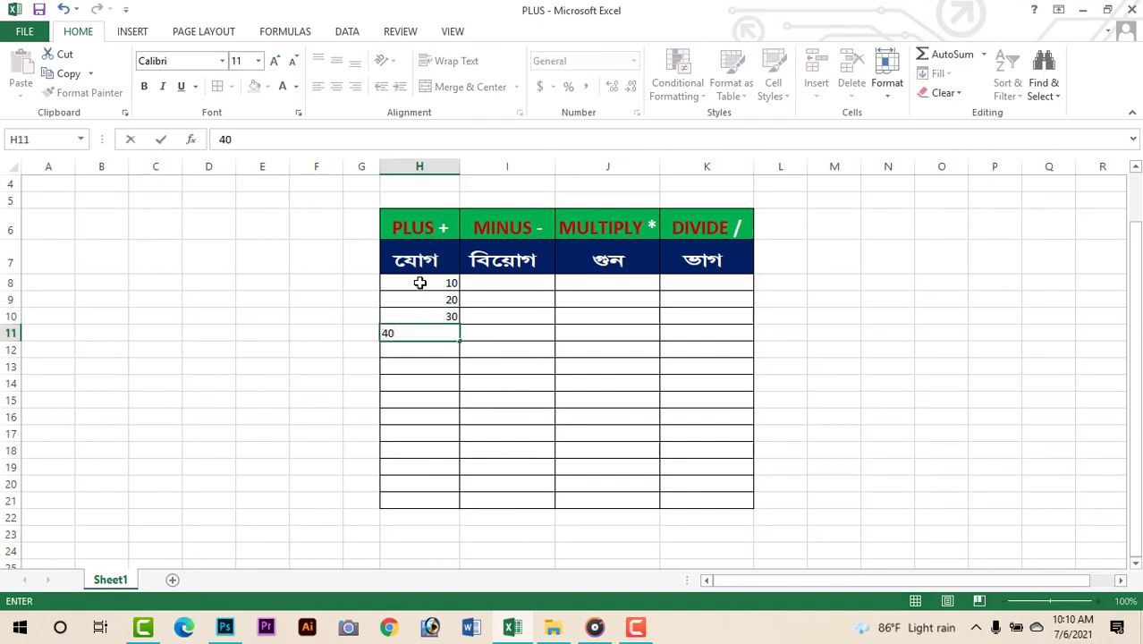
{"action": "key", "text": "Return"}
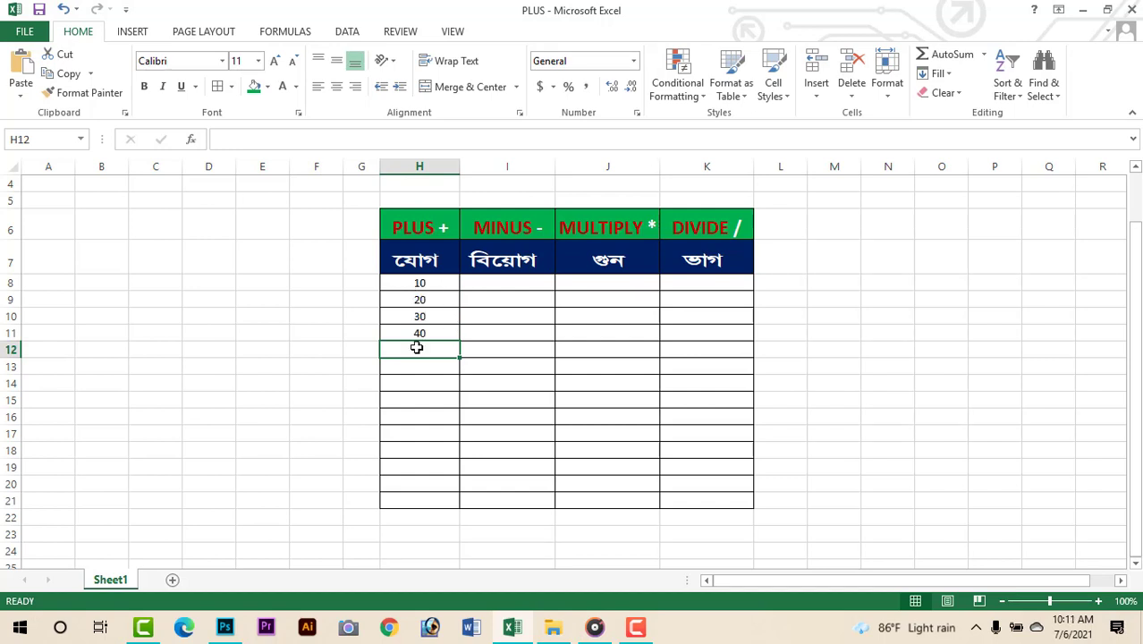
Build =H8+H9+H10+H11 in H12 so it shows 100, then begin filling it orange.
{"action": "type", "text": "="}
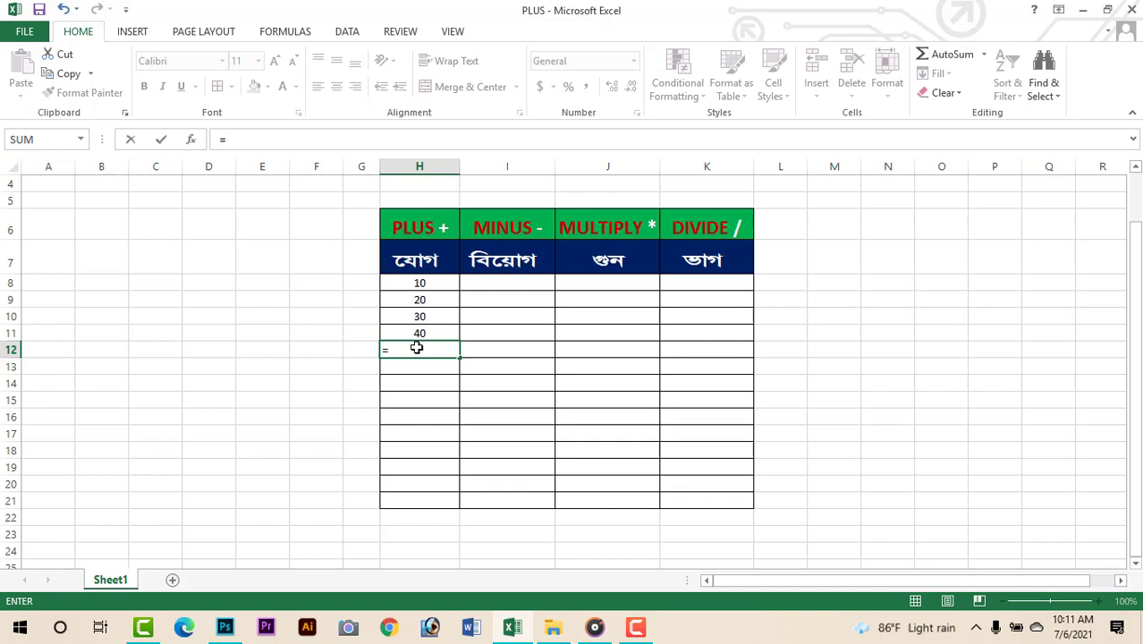
{"action": "left_click", "coordinate": [436, 283]}
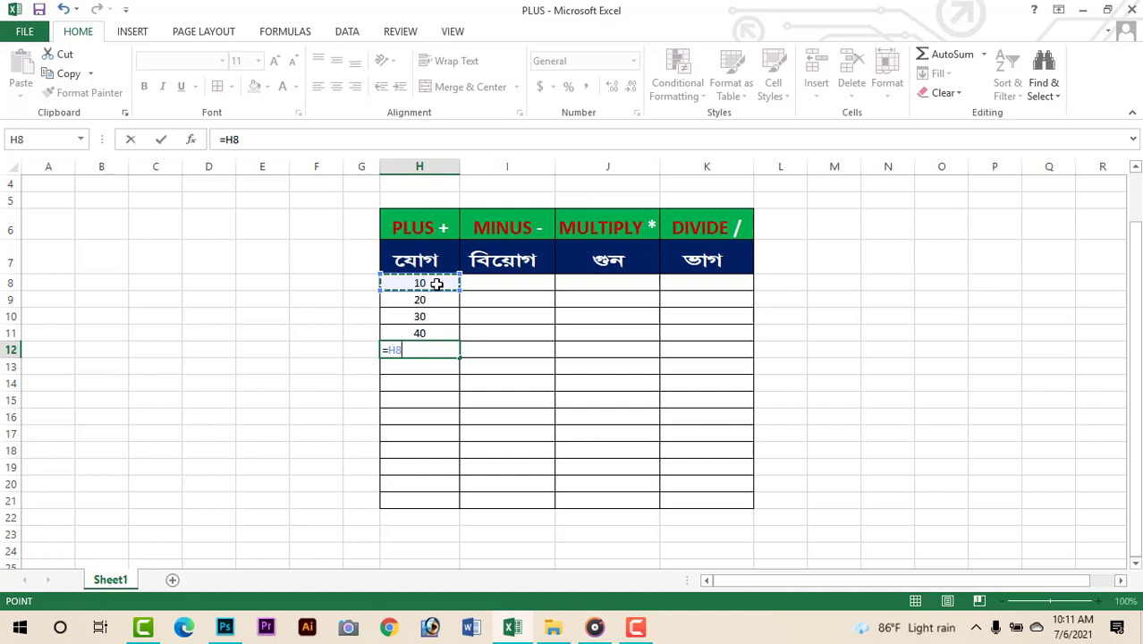
{"action": "type", "text": "+"}
{"action": "left_click", "coordinate": [433, 304]}
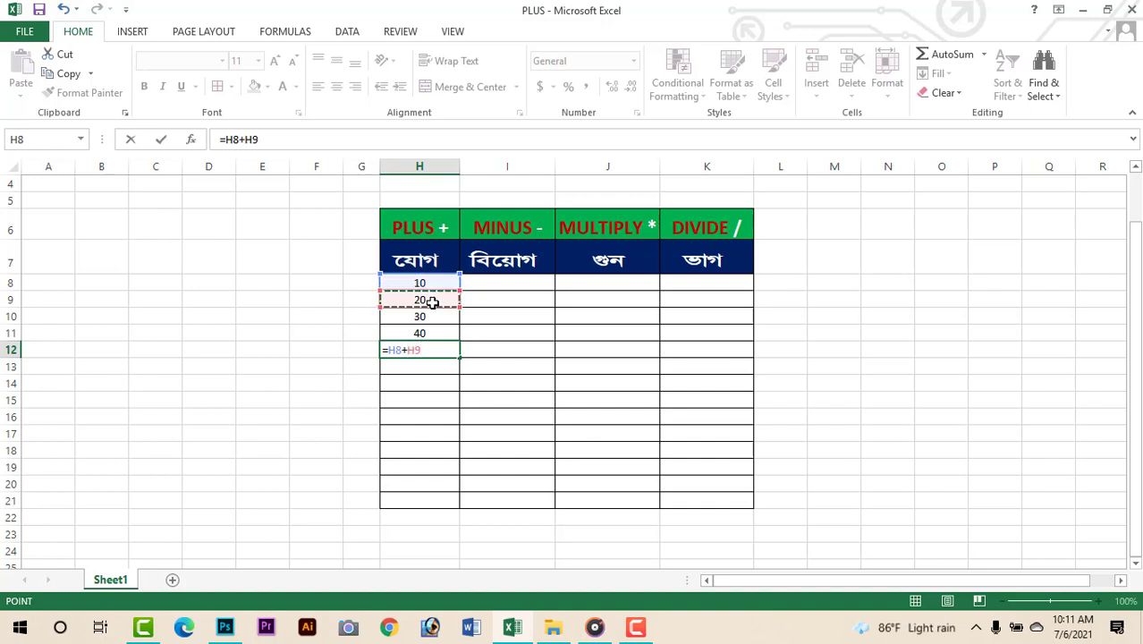
{"action": "type", "text": "+"}
{"action": "left_click", "coordinate": [436, 318]}
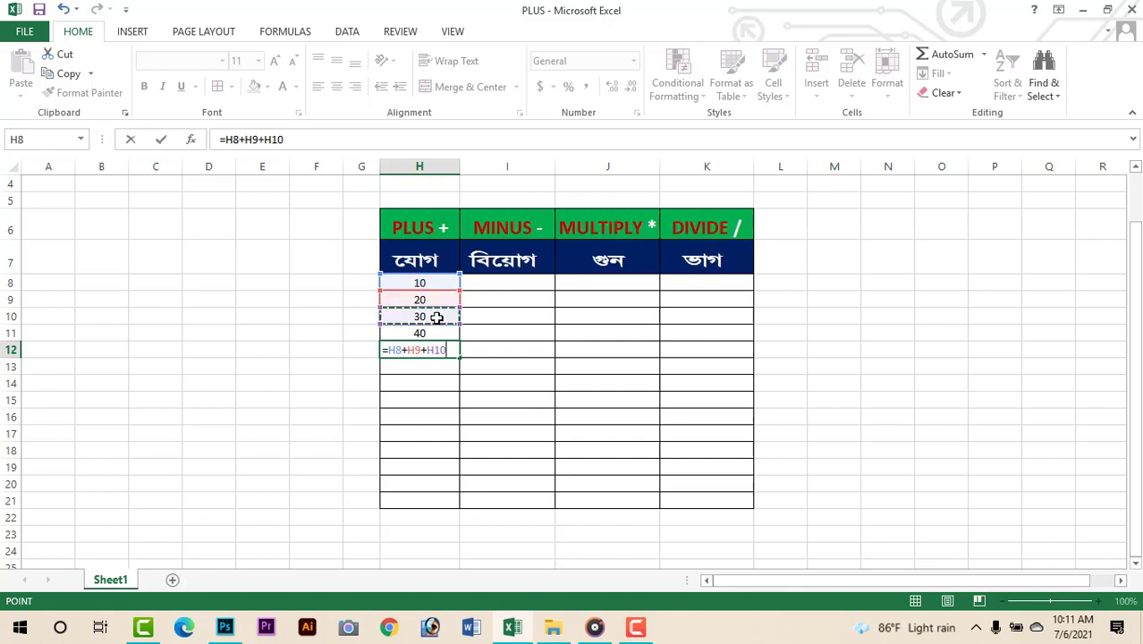
{"action": "type", "text": "+"}
{"action": "left_click", "coordinate": [437, 333]}
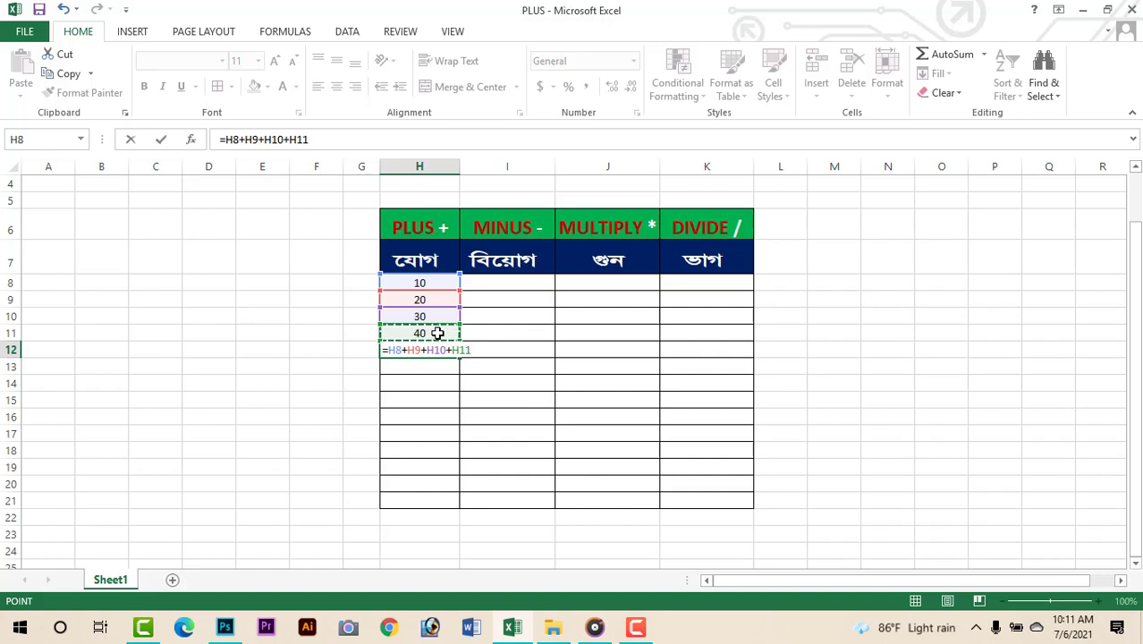
{"action": "key", "text": "ctrl+Return"}
{"action": "key", "text": "Return"}
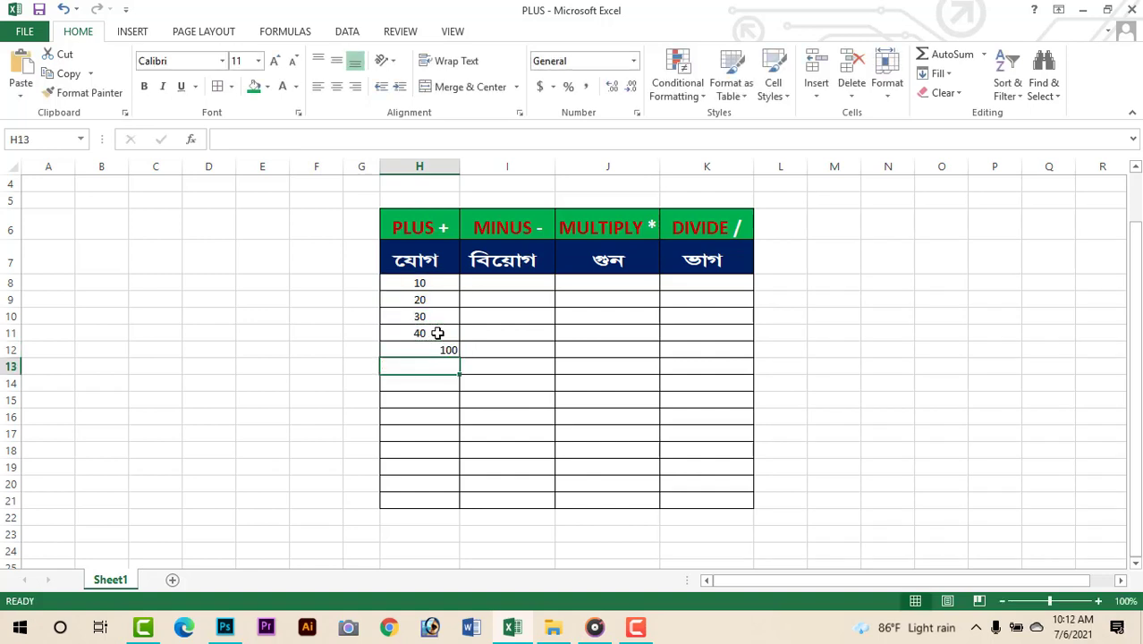
{"action": "left_click", "coordinate": [430, 349]}
{"action": "left_click", "coordinate": [267, 87]}
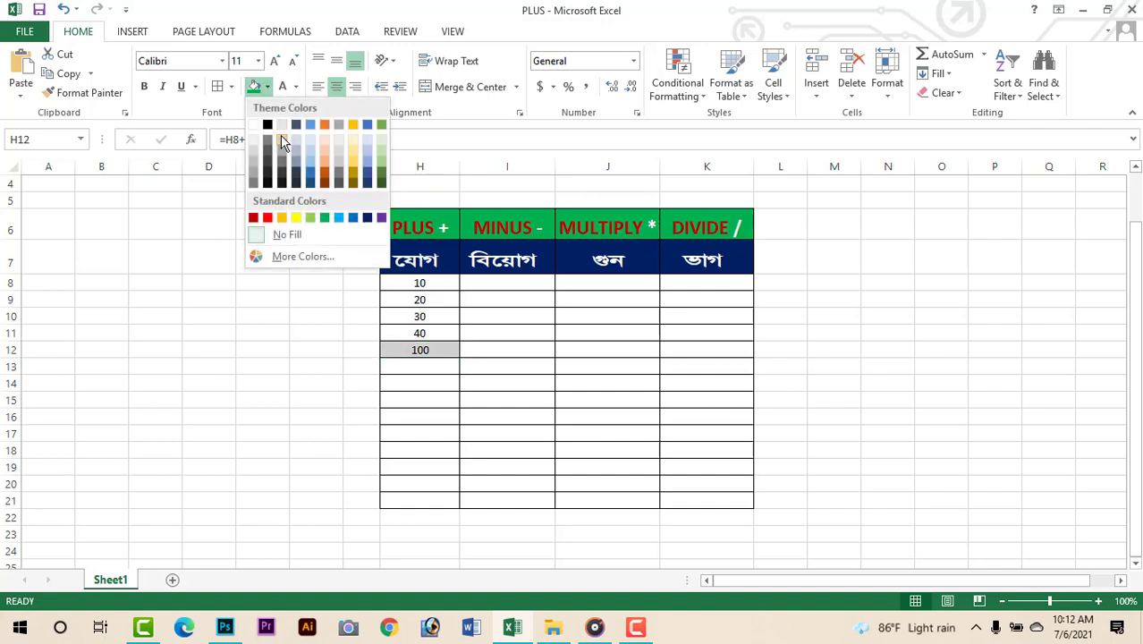
Give H12 an orange fill and edit H11's value to test the total recalculates.
{"action": "left_click", "coordinate": [281, 218]}
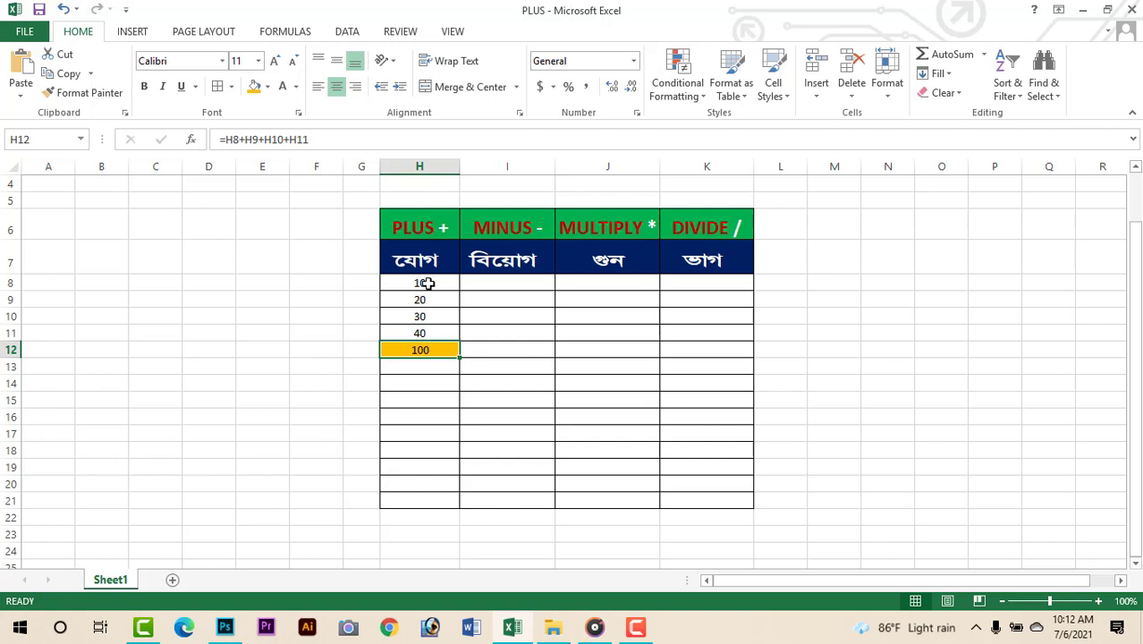
{"action": "double_click", "coordinate": [407, 333]}
{"action": "type", "text": "0"}
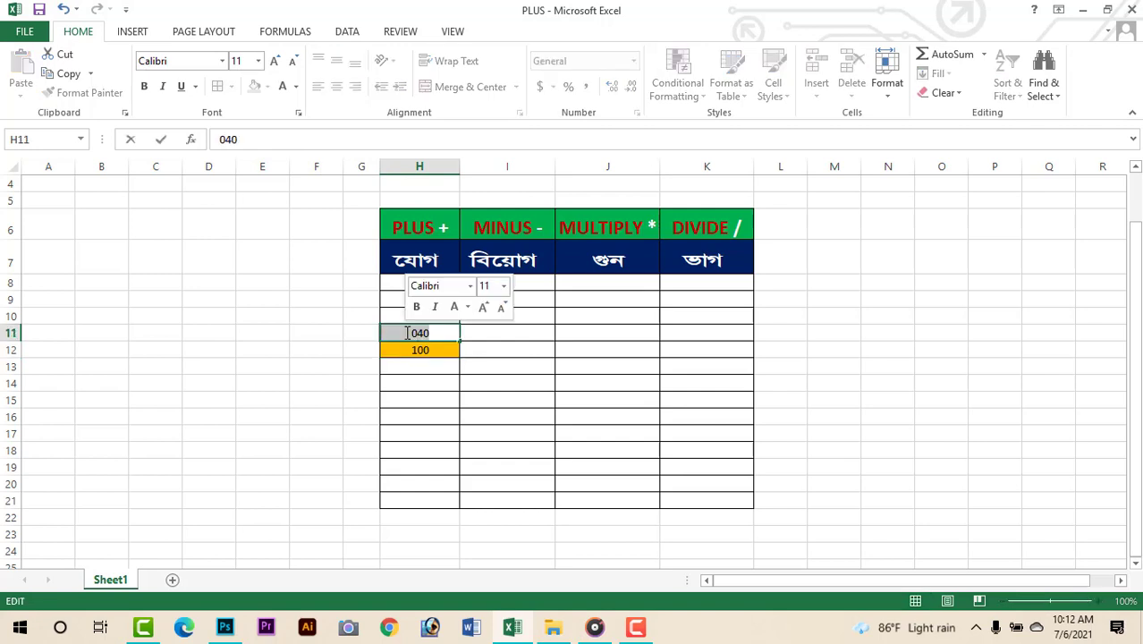
{"action": "type", "text": "0"}
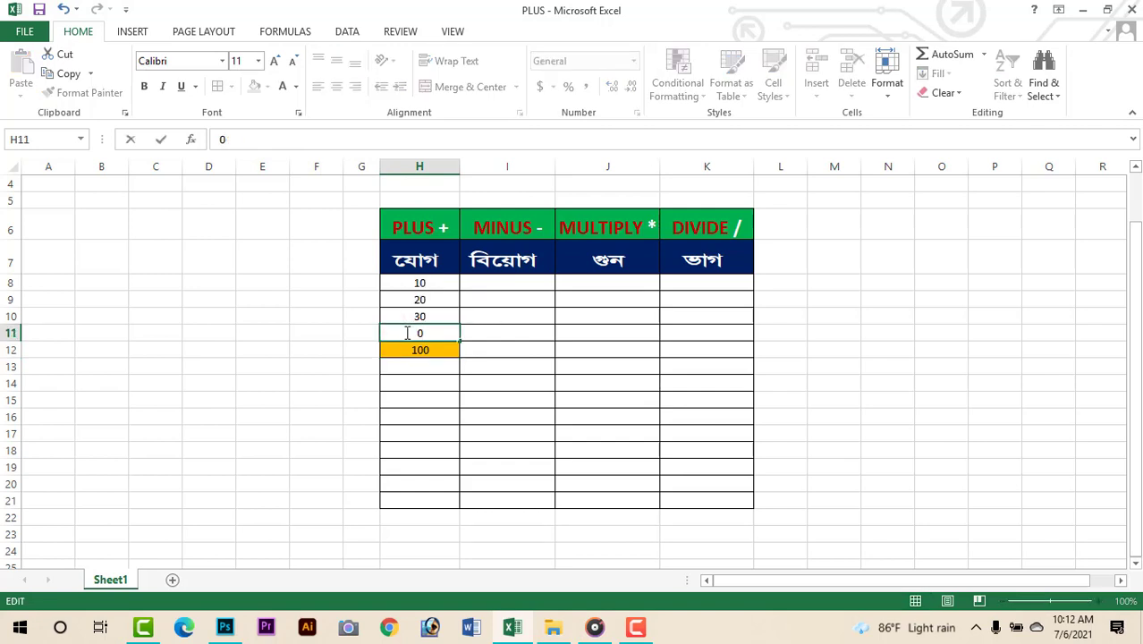
{"action": "key", "text": "Return"}
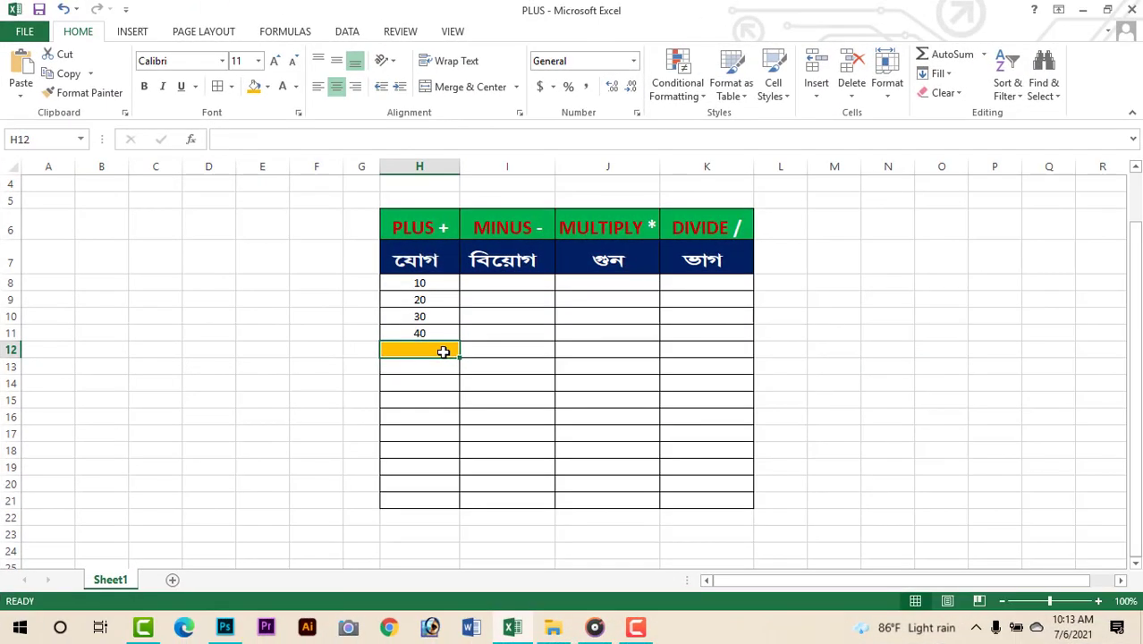
Enter =SUM(H8+H9+H10+H11) in H12 so the total shows 100.
{"action": "type", "text": "="}
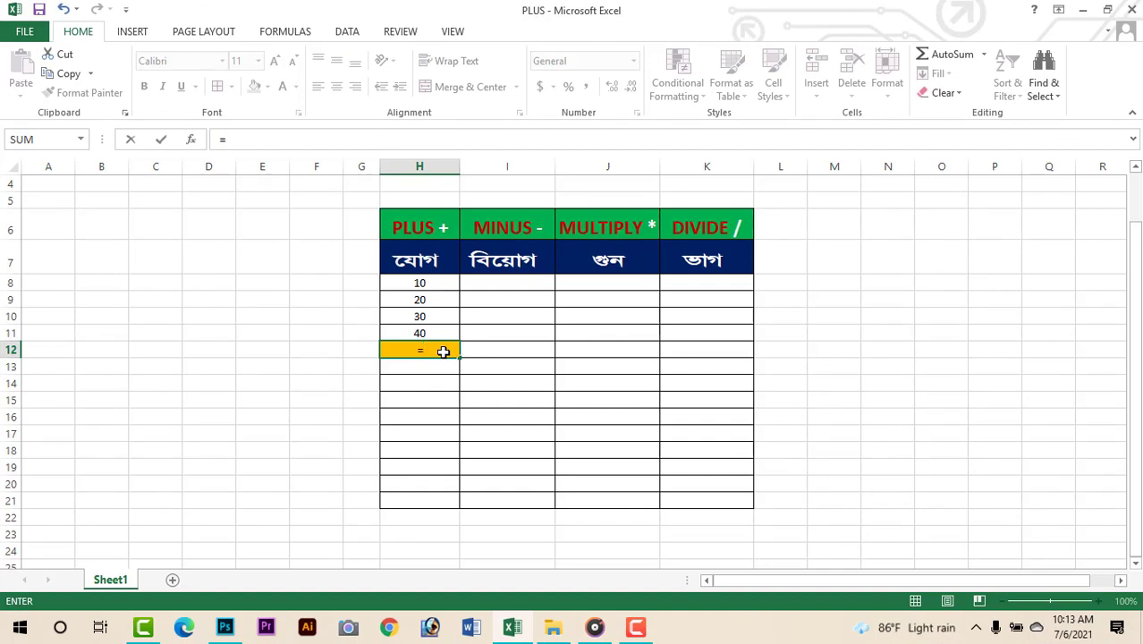
{"action": "type", "text": "SUM"}
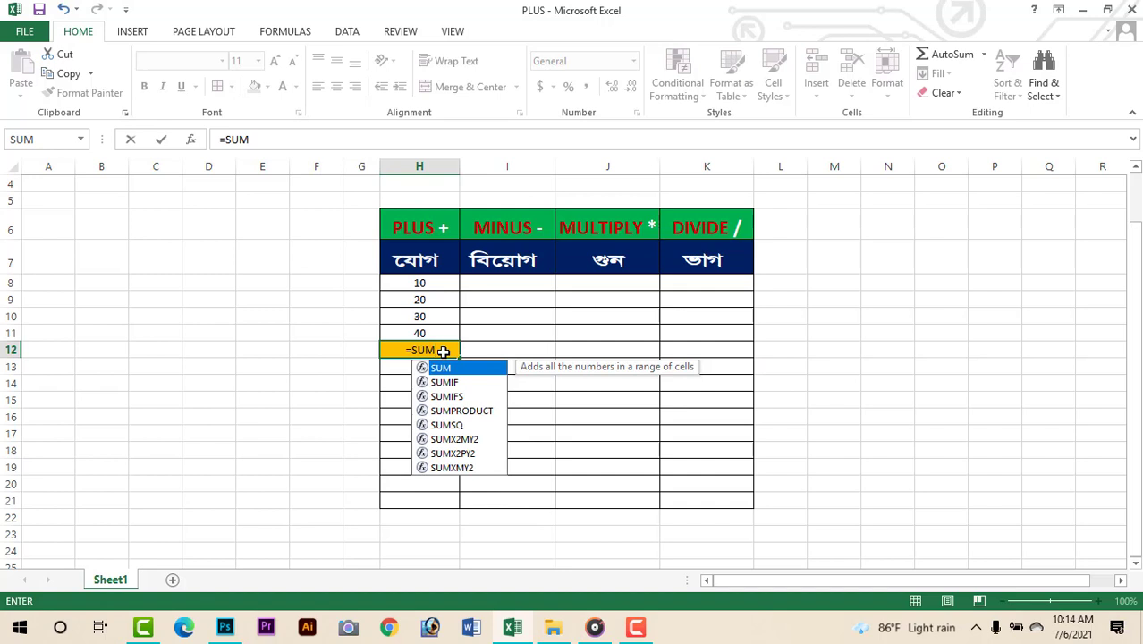
{"action": "type", "text": "("}
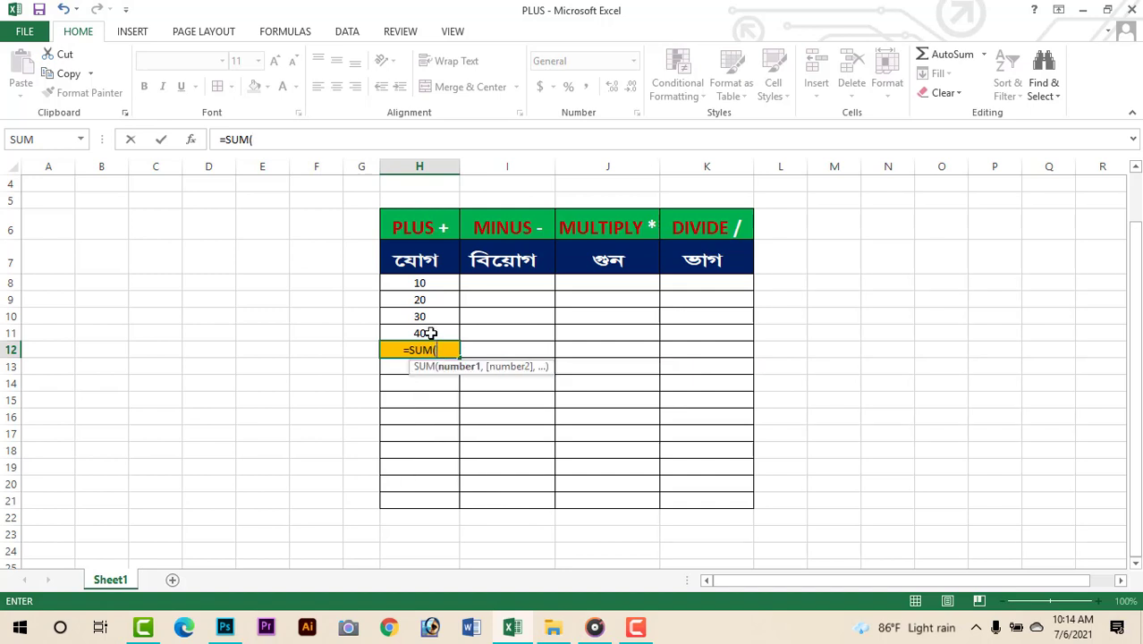
{"action": "left_click", "coordinate": [430, 282]}
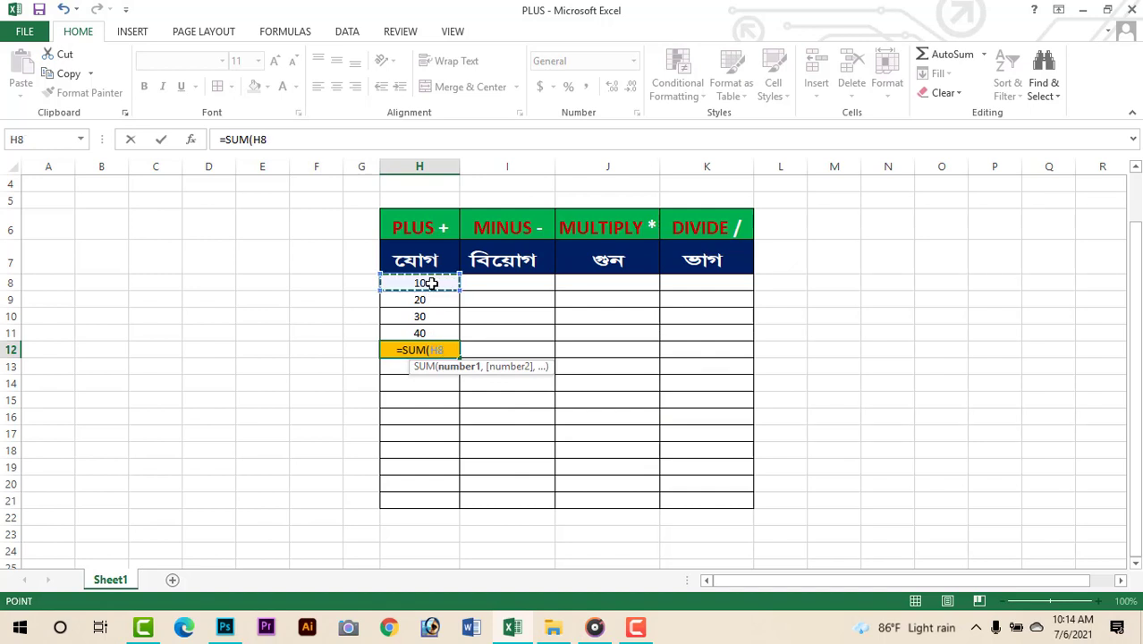
{"action": "type", "text": "+"}
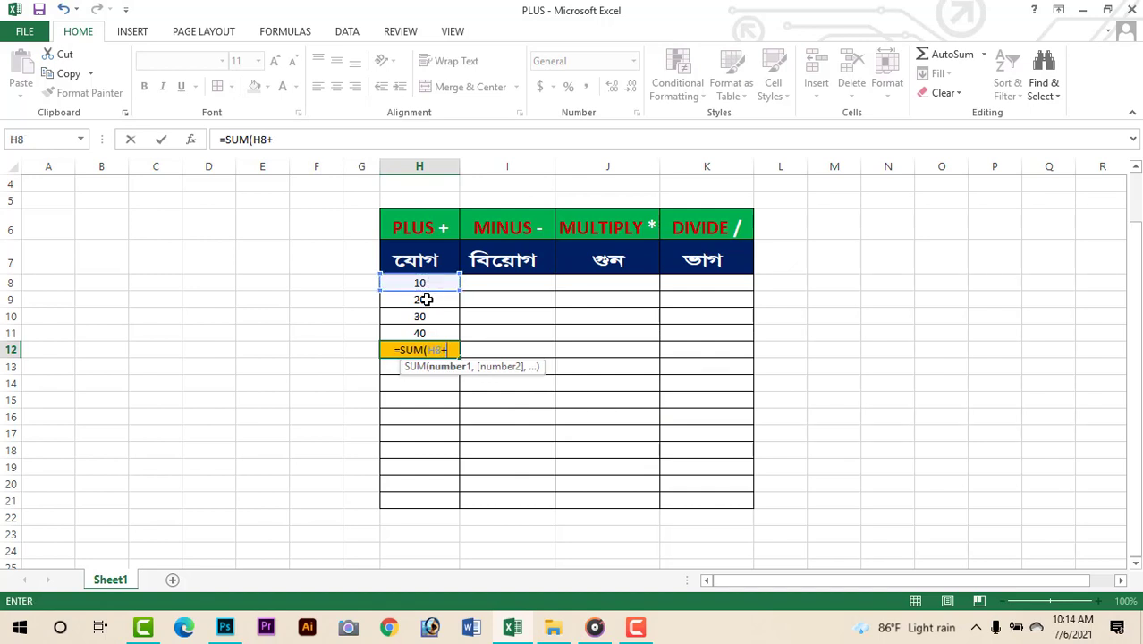
{"action": "left_click", "coordinate": [427, 300]}
{"action": "type", "text": "+"}
{"action": "left_click", "coordinate": [428, 321]}
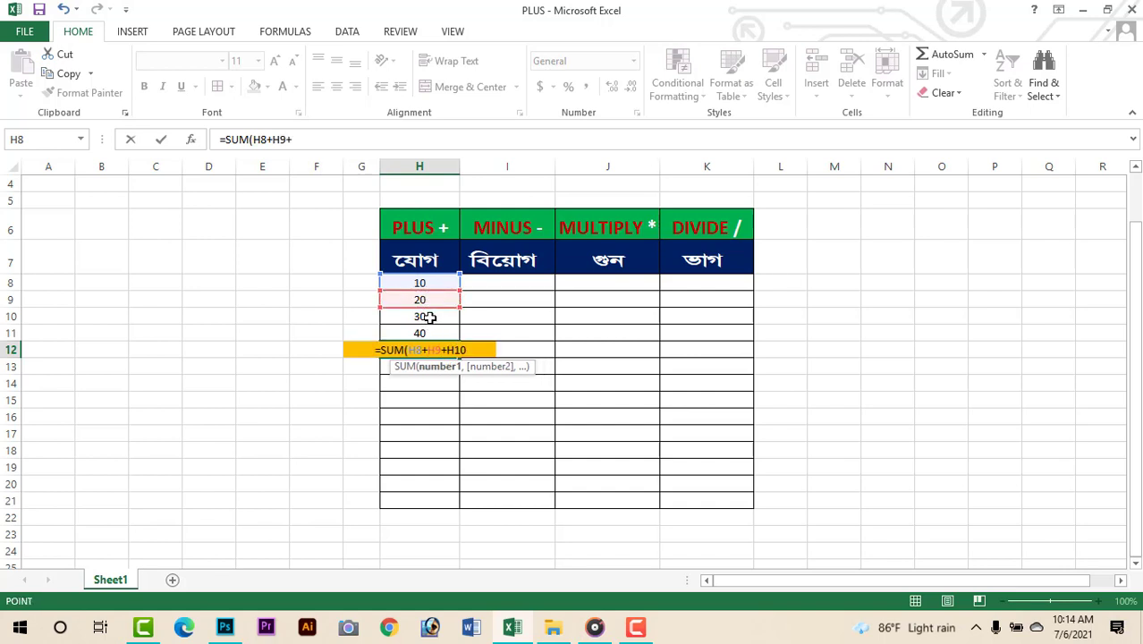
{"action": "type", "text": "H10+"}
{"action": "left_click", "coordinate": [428, 331]}
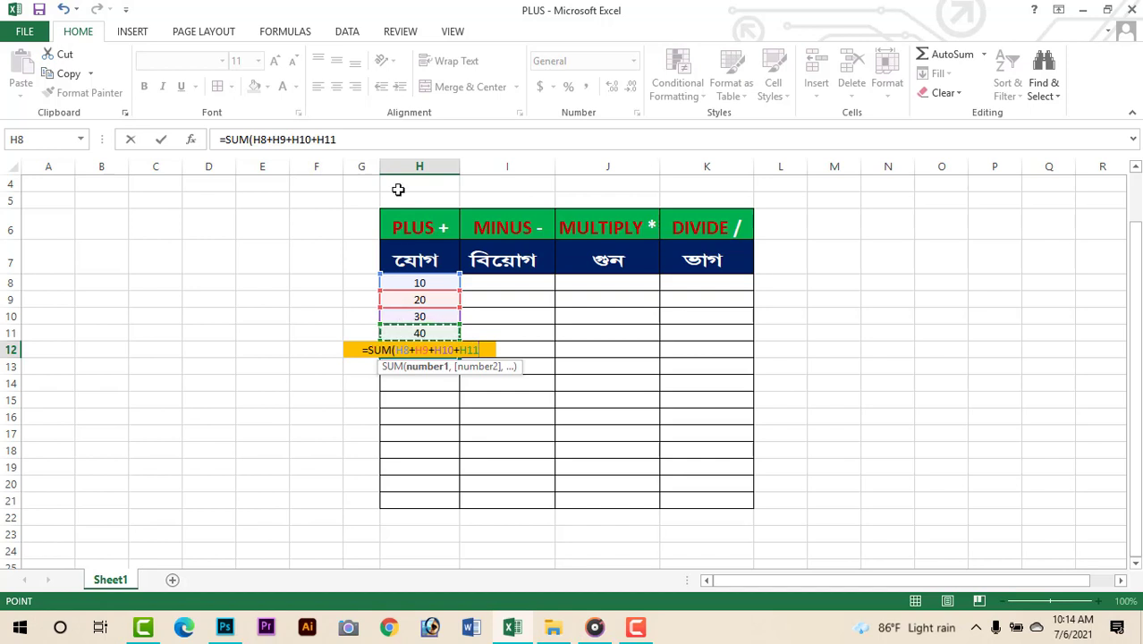
{"action": "type", "text": ")"}
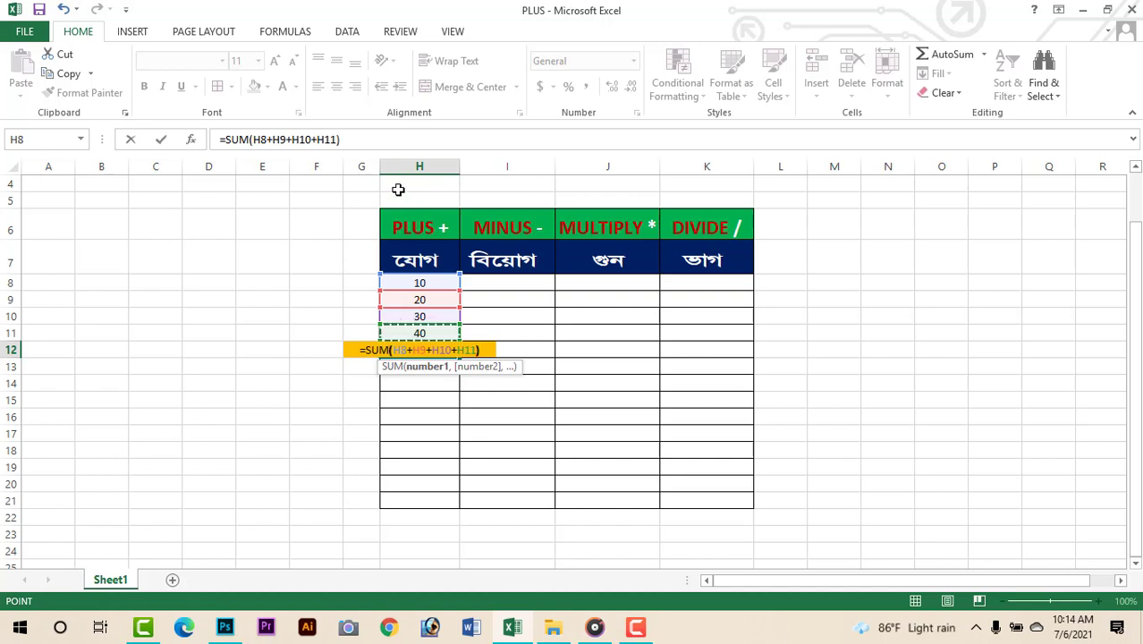
{"action": "key", "text": "ctrl+Return"}
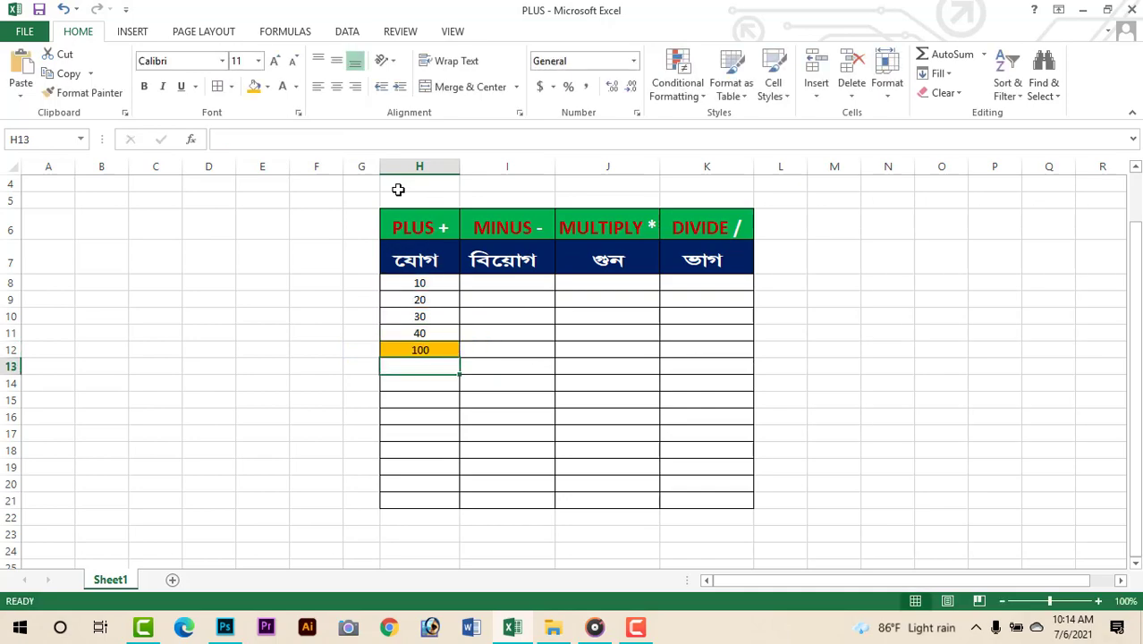
{"action": "left_click", "coordinate": [414, 367]}
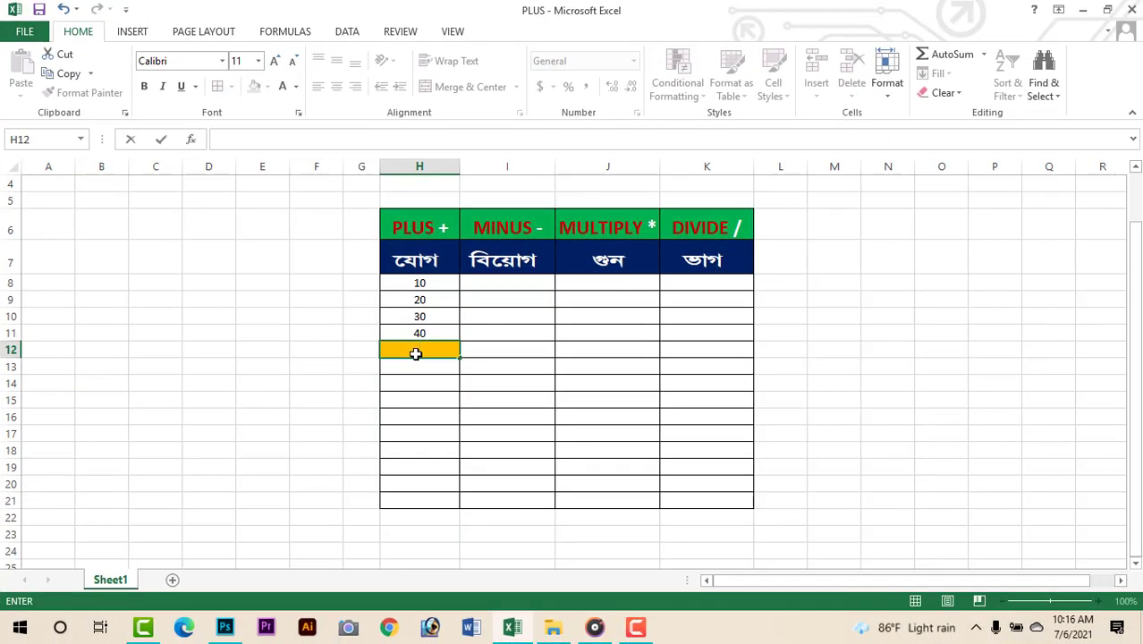
Total H12 with =SUM(H8:H11) showing 100, then apply AutoSum to the H8:H11 range.
{"action": "type", "text": "="}
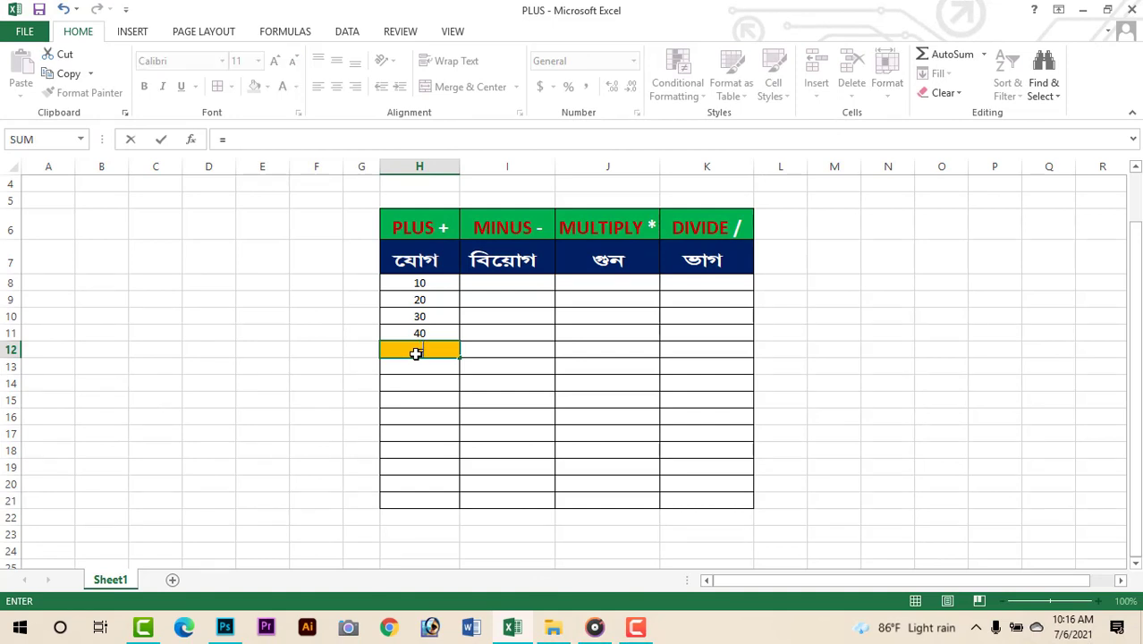
{"action": "type", "text": "S"}
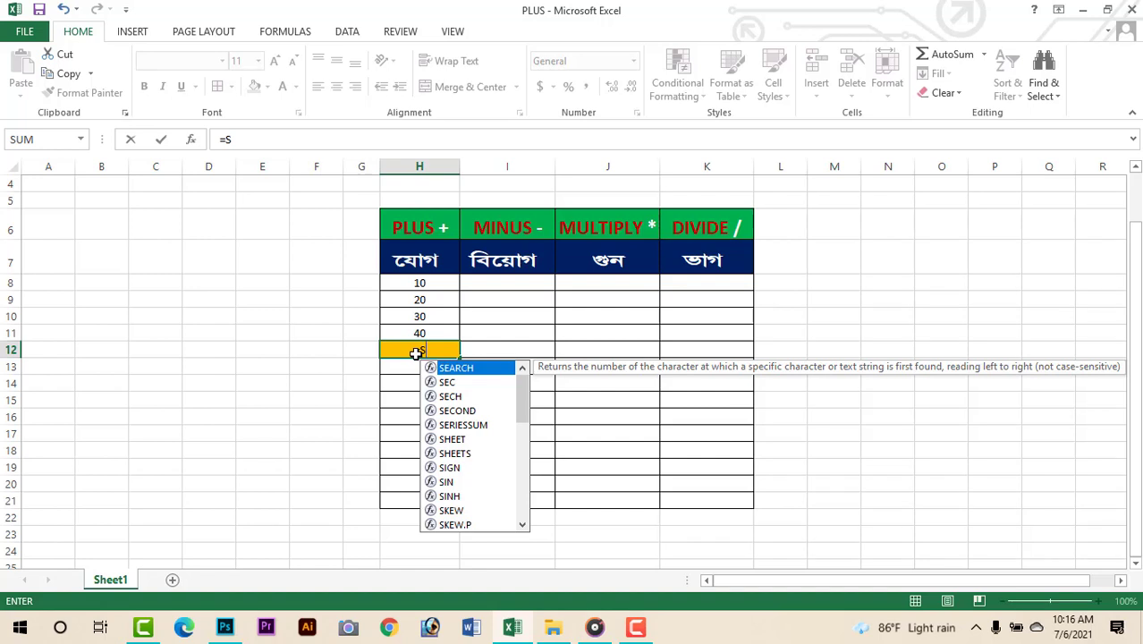
{"action": "type", "text": "UM"}
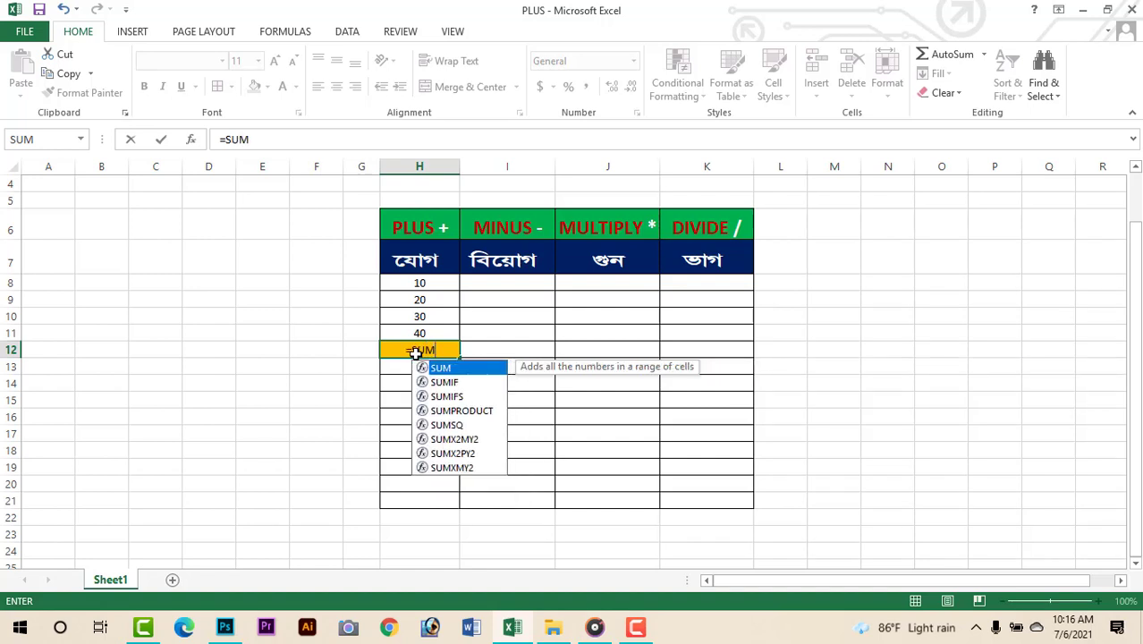
{"action": "type", "text": "("}
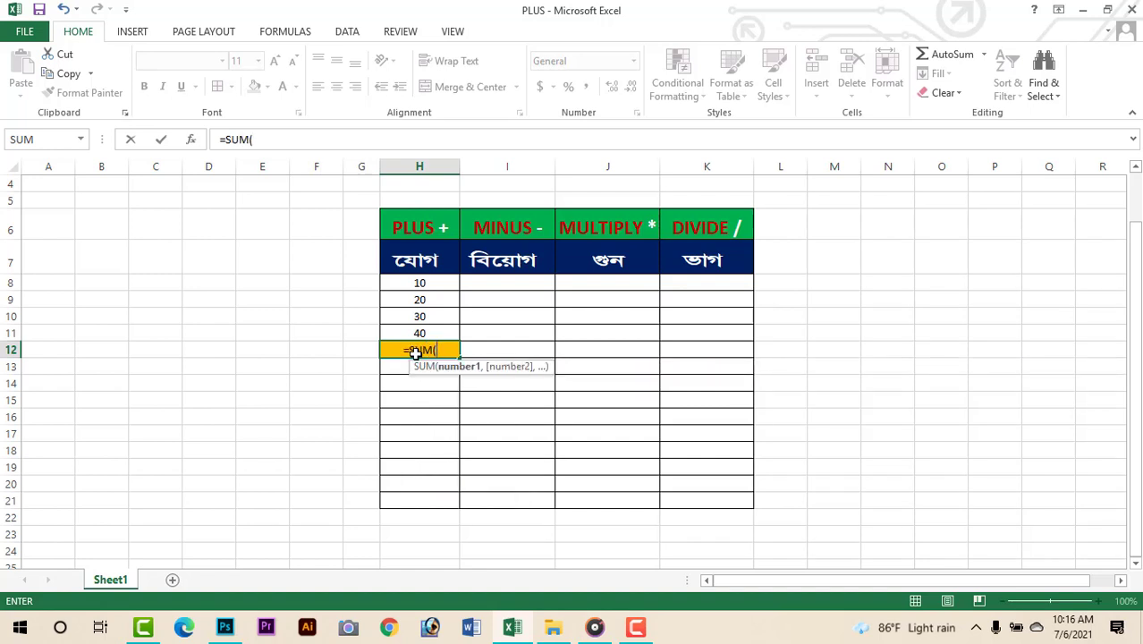
{"action": "left_click", "coordinate": [417, 281]}
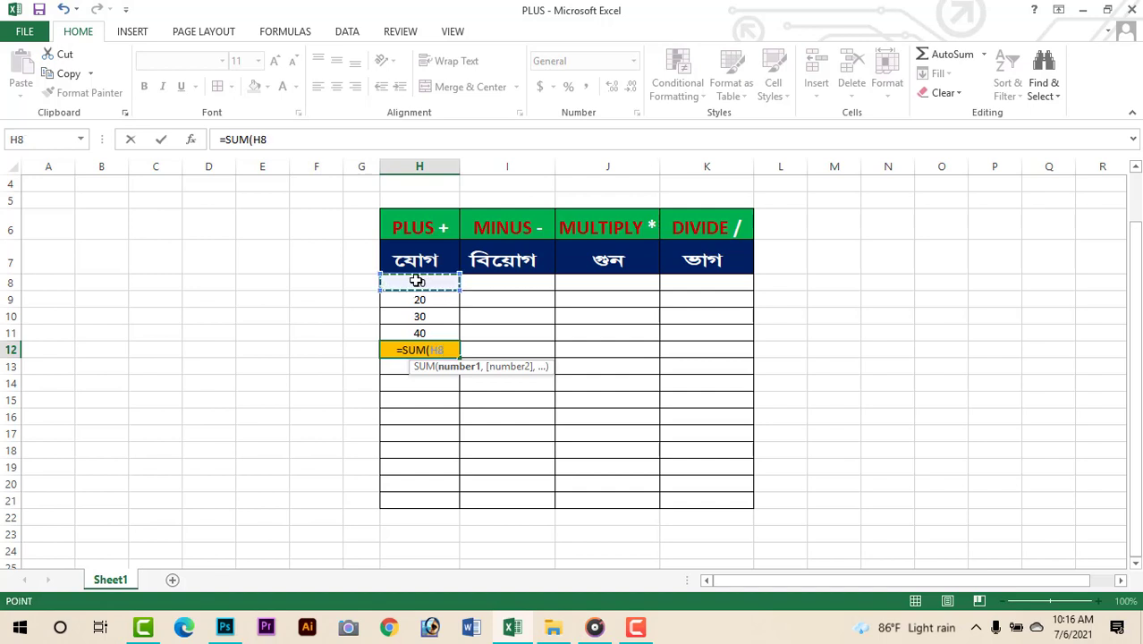
{"action": "left_click_drag", "start_coordinate": [416, 281], "coordinate": [413, 328]}
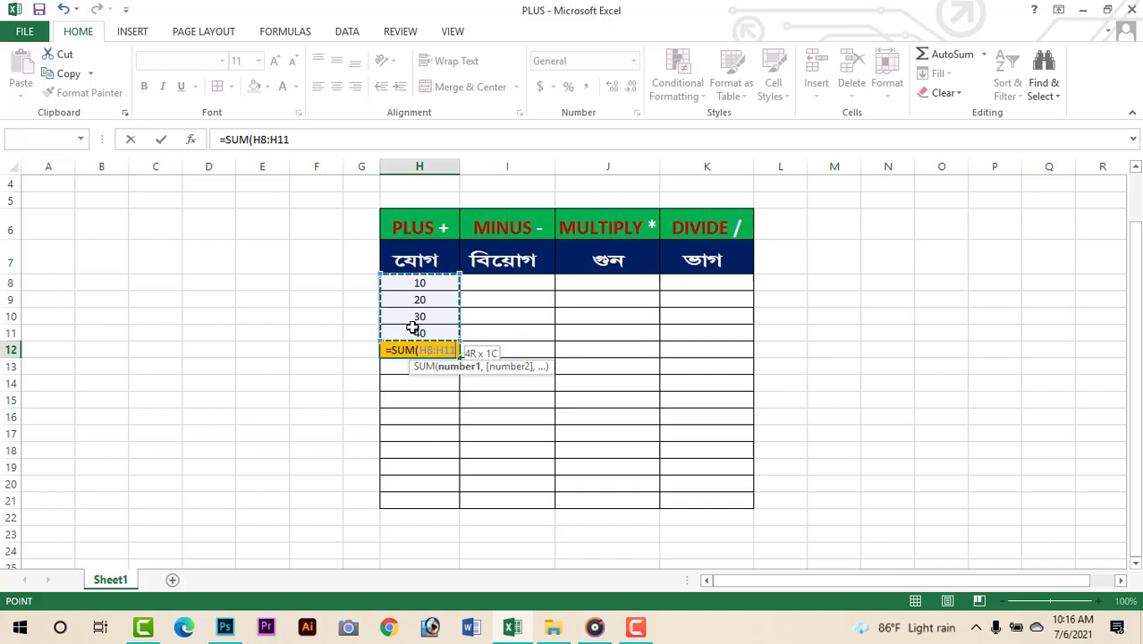
{"action": "left_click_drag", "start_coordinate": [412, 329], "coordinate": [412, 329]}
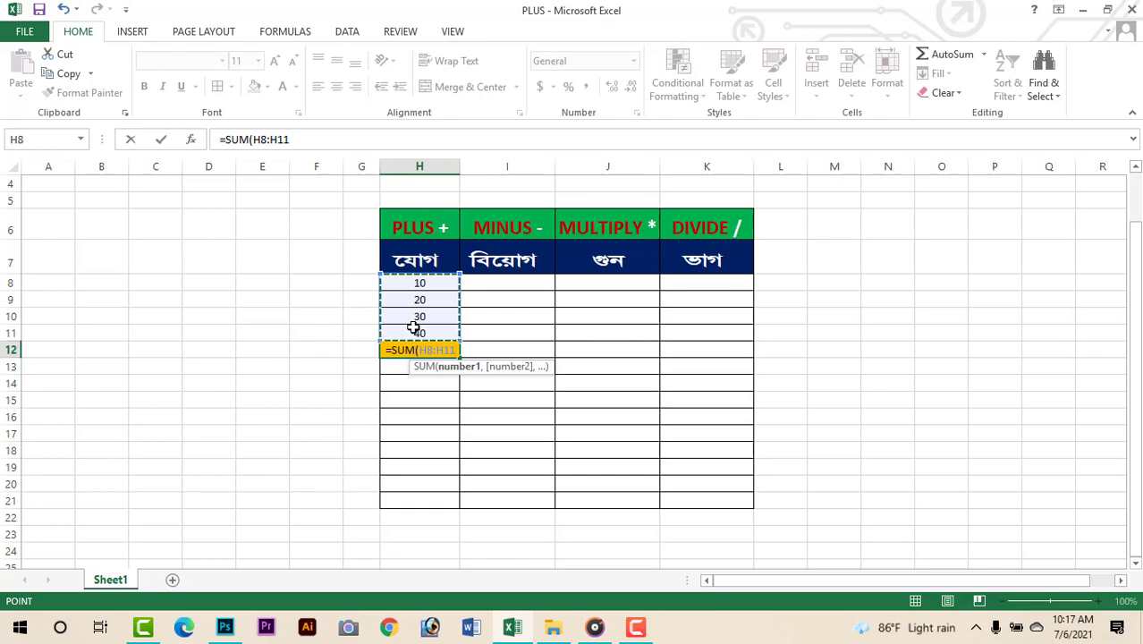
{"action": "type", "text": ")"}
{"action": "key", "text": "Return"}
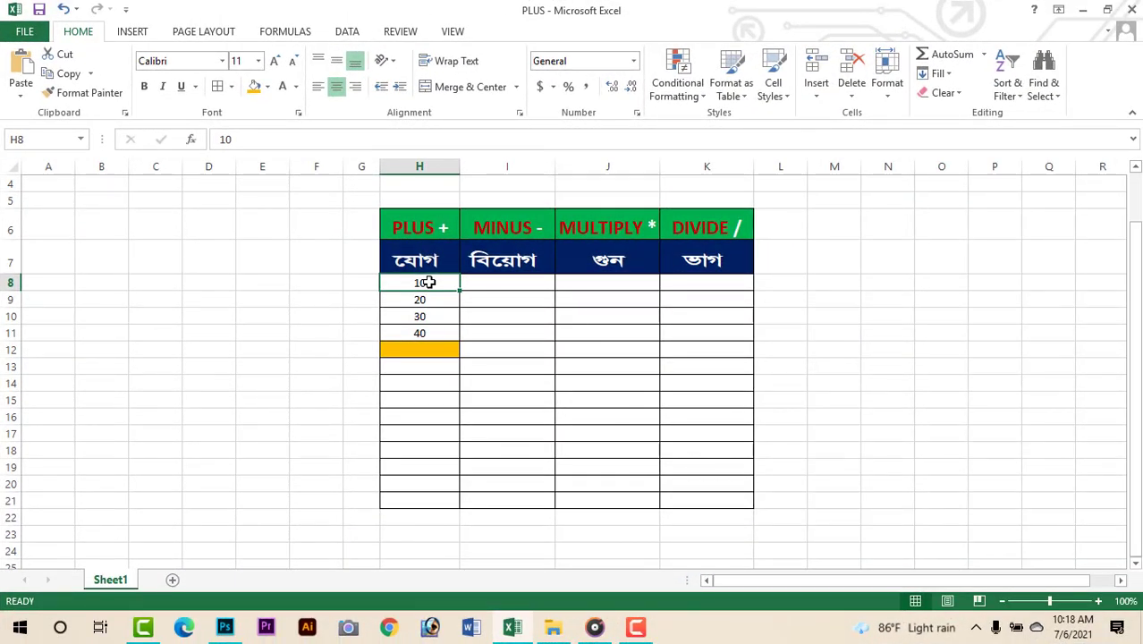
{"action": "left_click_drag", "start_coordinate": [400, 283], "coordinate": [397, 333]}
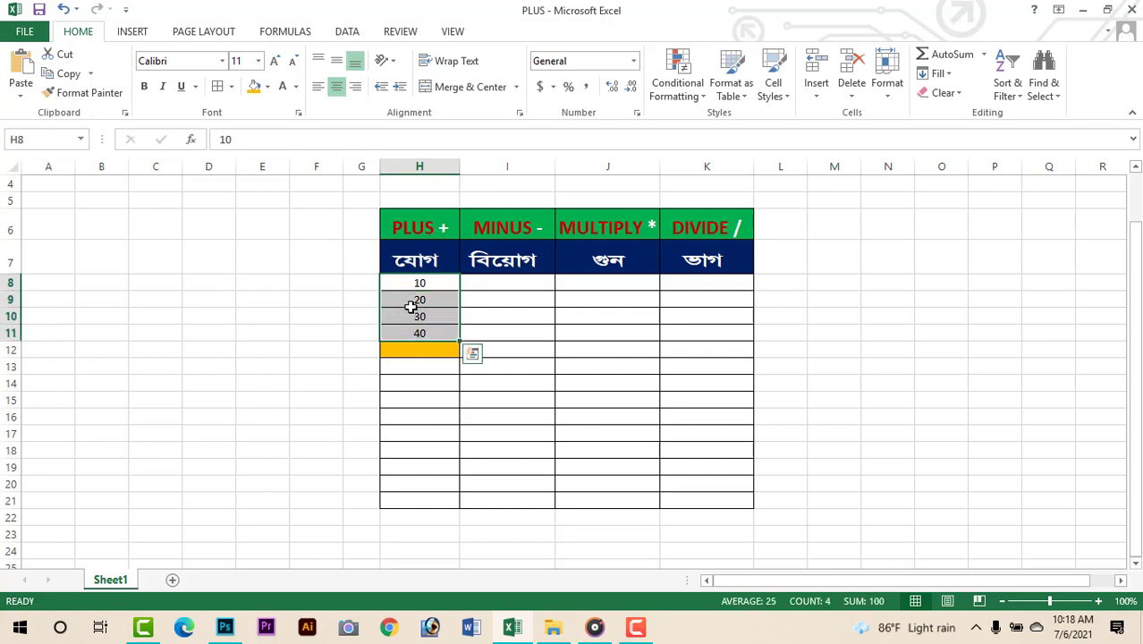
{"action": "left_click", "coordinate": [950, 56]}
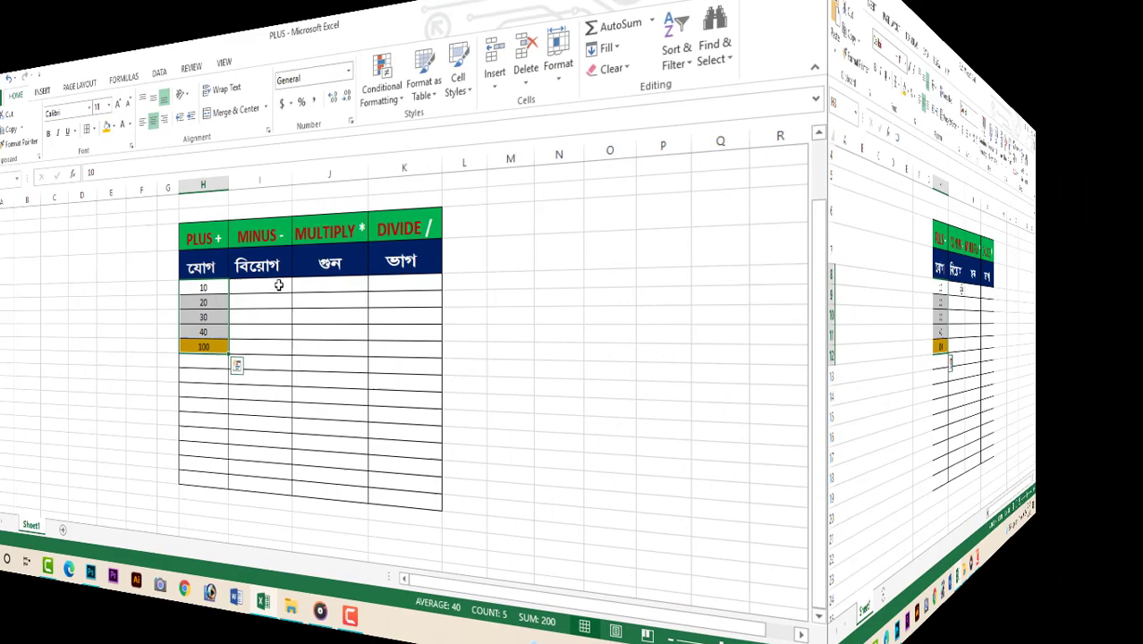
Enter 100 in I8 and 50 in I9 under MINUS.
{"action": "double_click", "coordinate": [538, 282]}
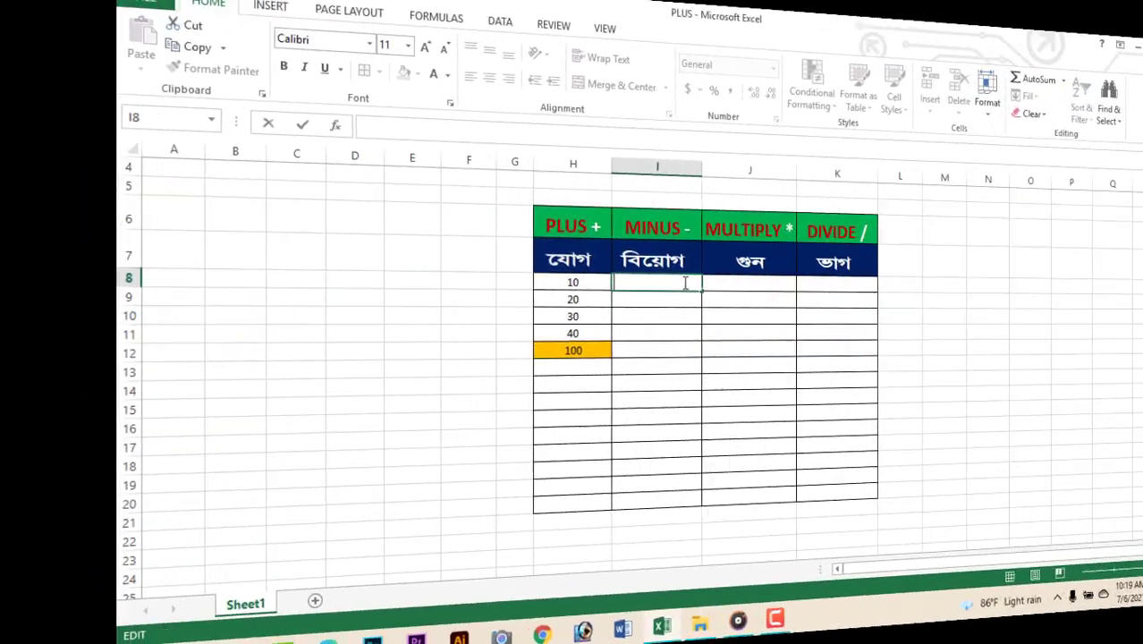
{"action": "type", "text": "100"}
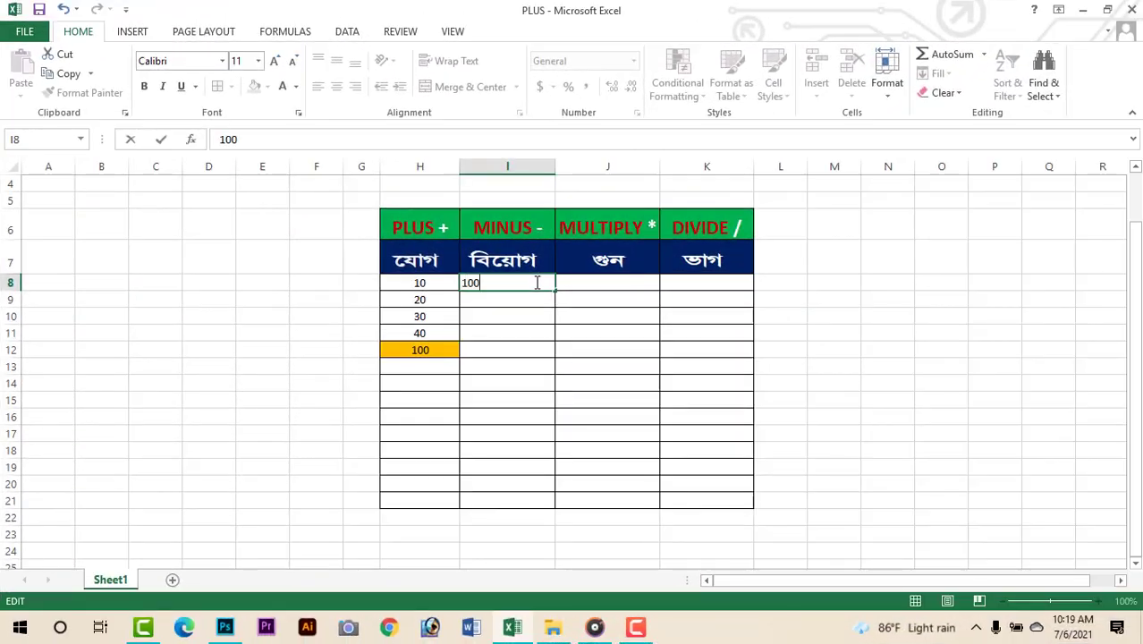
{"action": "key", "text": "Return"}
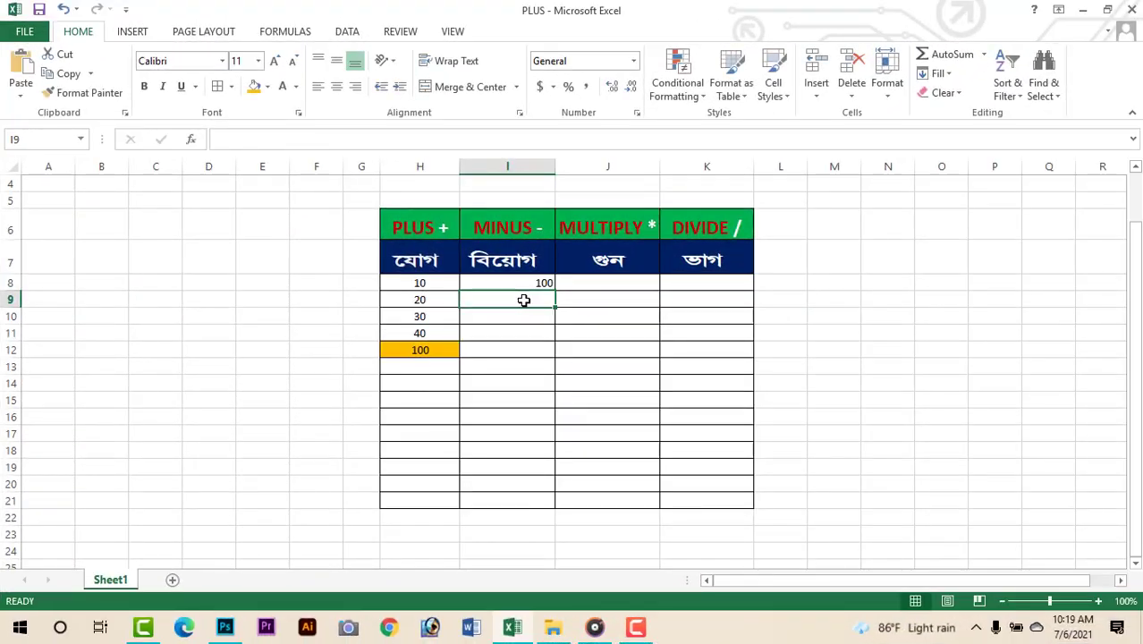
{"action": "type", "text": "50"}
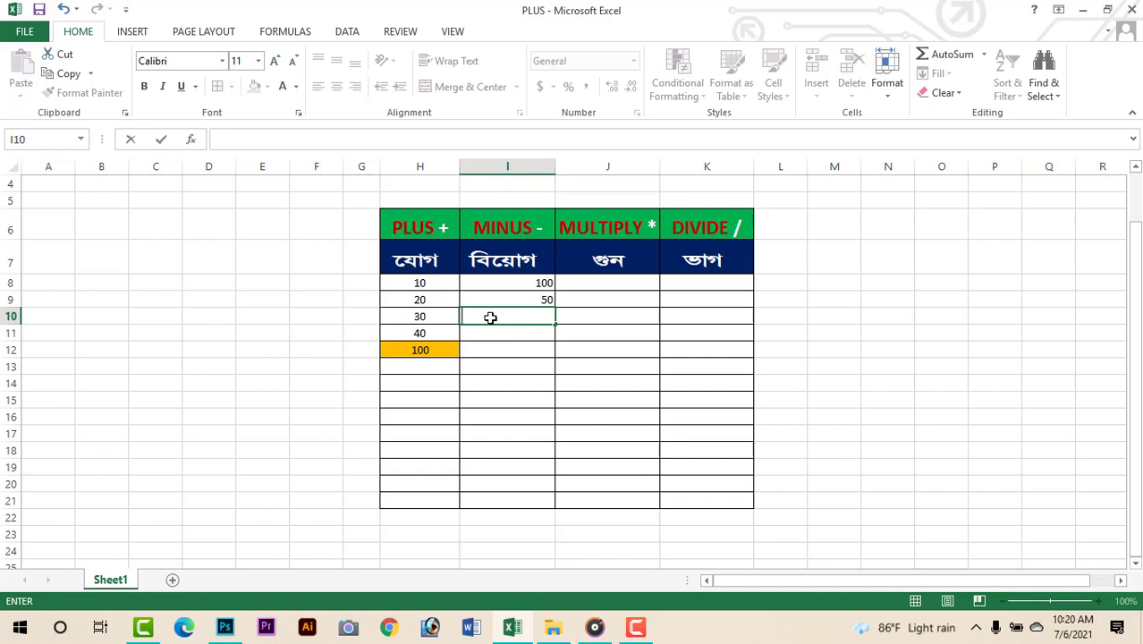
Calculate =I8-I9 in I10, showing 50, and highlight that cell with a fill colour.
{"action": "type", "text": "="}
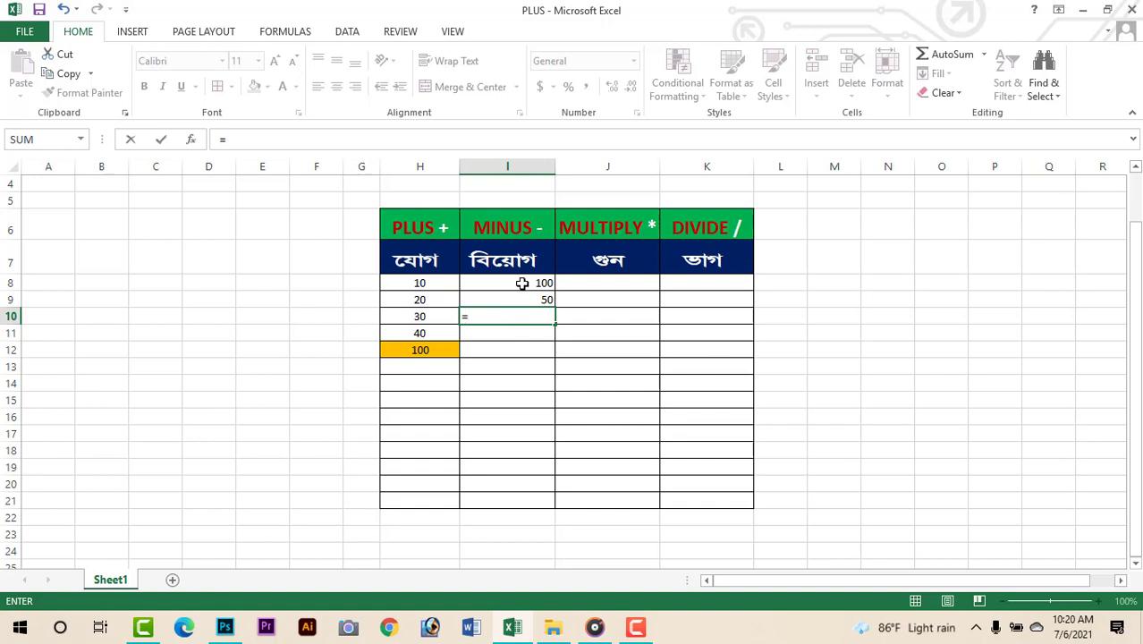
{"action": "left_click", "coordinate": [523, 282]}
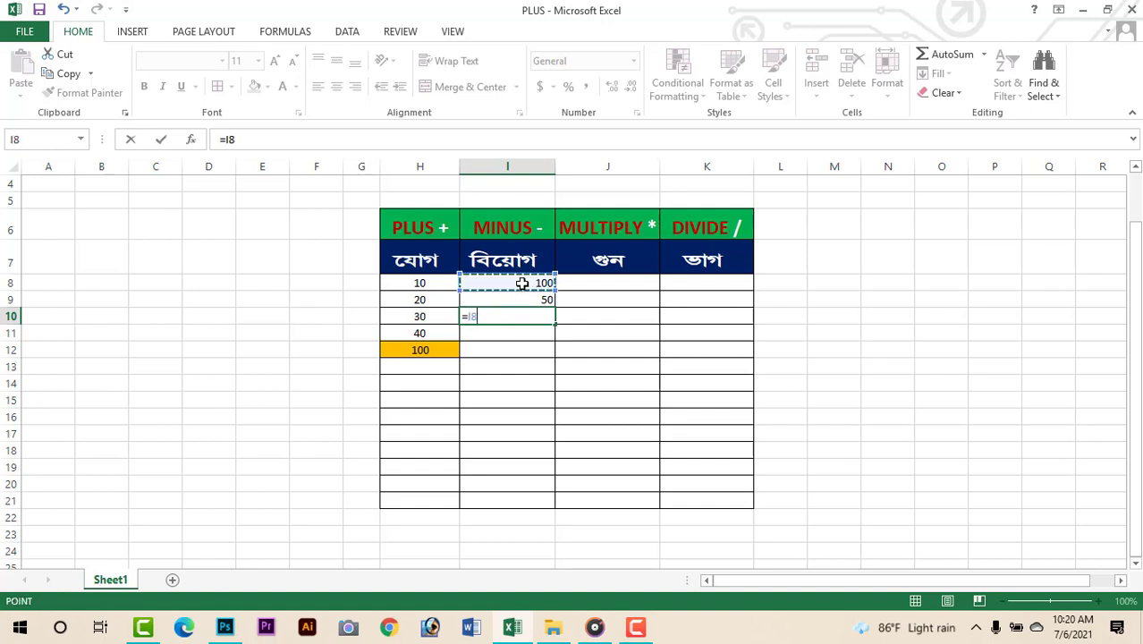
{"action": "type", "text": "-"}
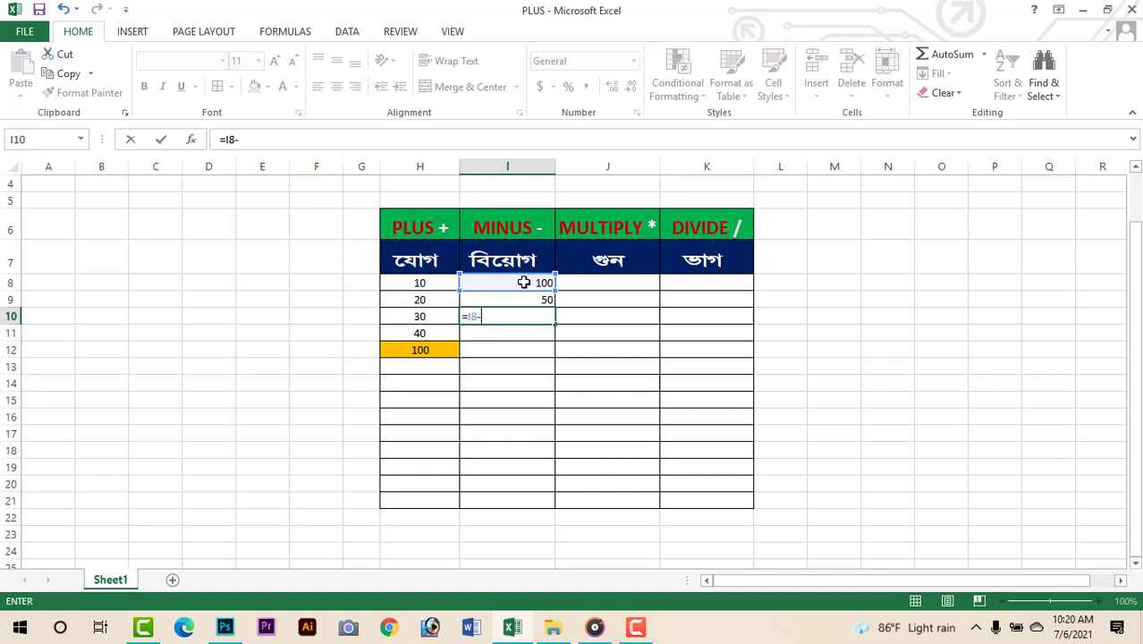
{"action": "left_click", "coordinate": [528, 299]}
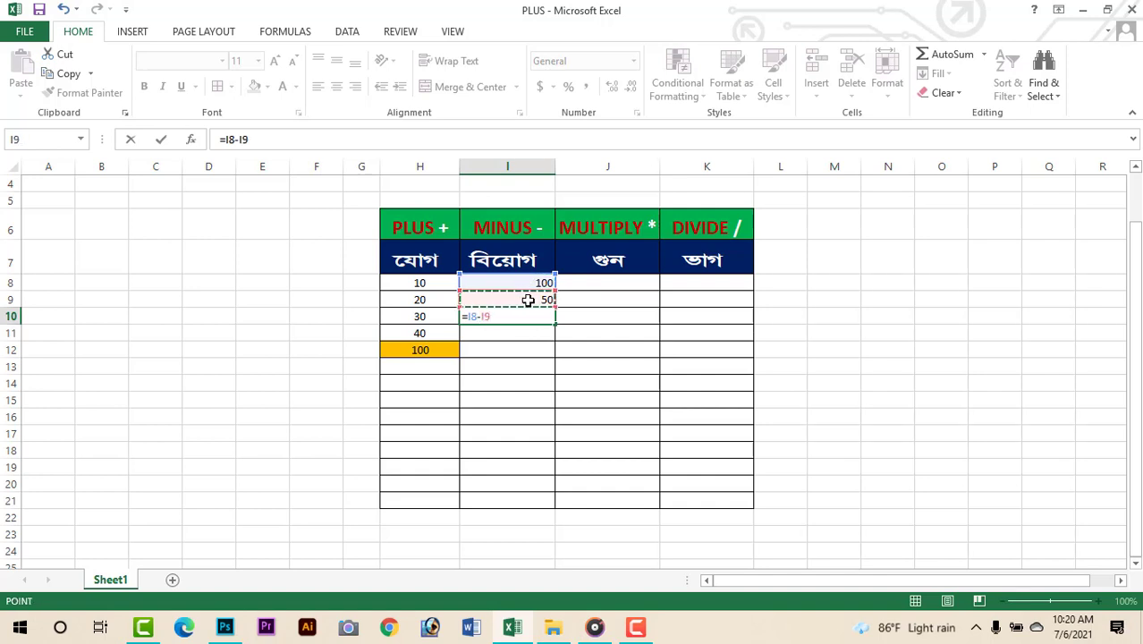
{"action": "key", "text": "Return"}
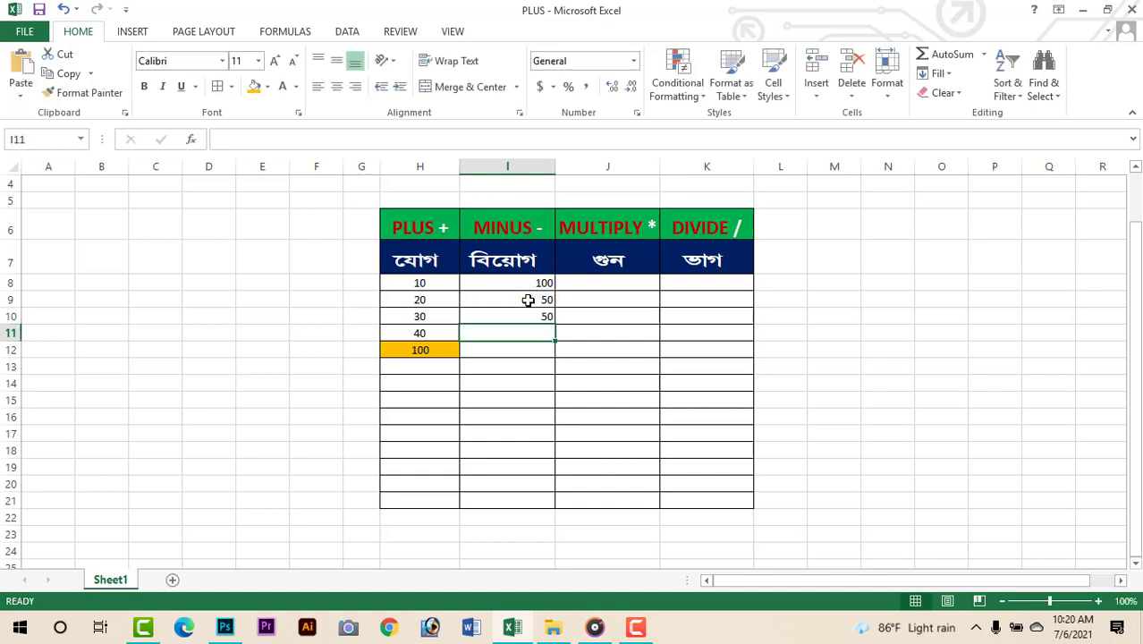
{"action": "left_click", "coordinate": [523, 315]}
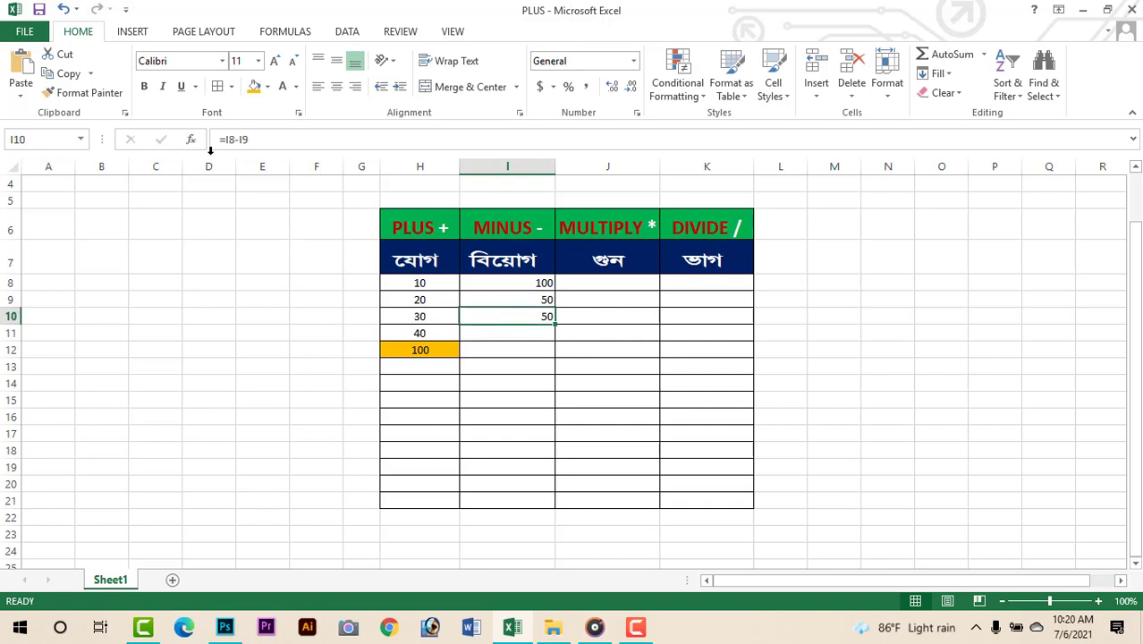
{"action": "left_click", "coordinate": [255, 86]}
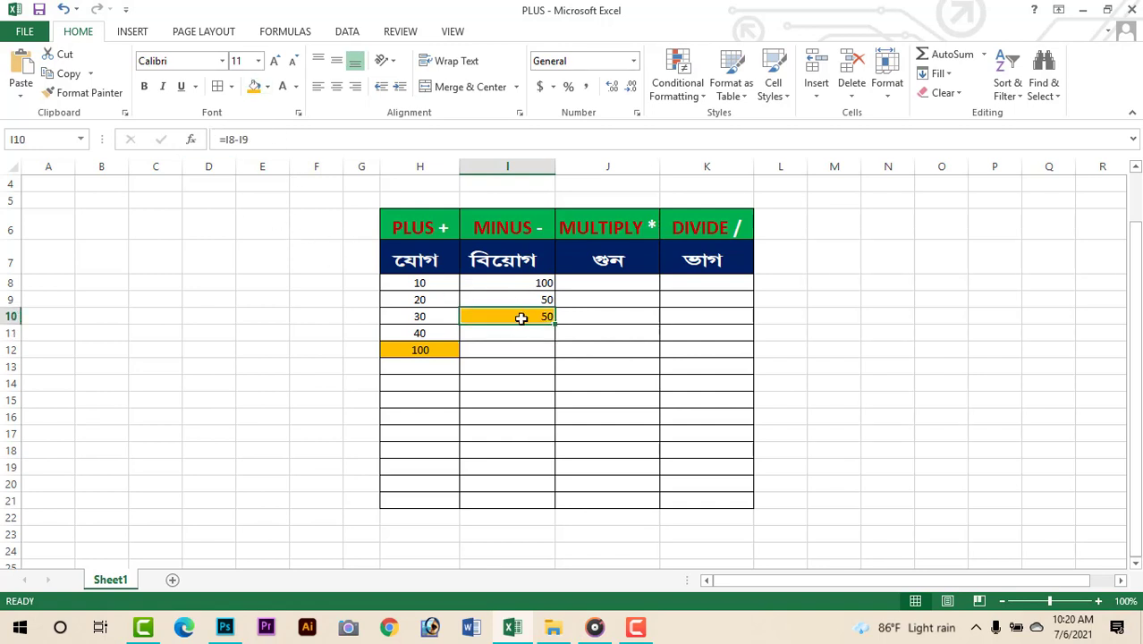
Bold I10 and rewrite its formula as =SUM(I8-I9), still showing 50.
{"action": "left_click", "coordinate": [144, 87]}
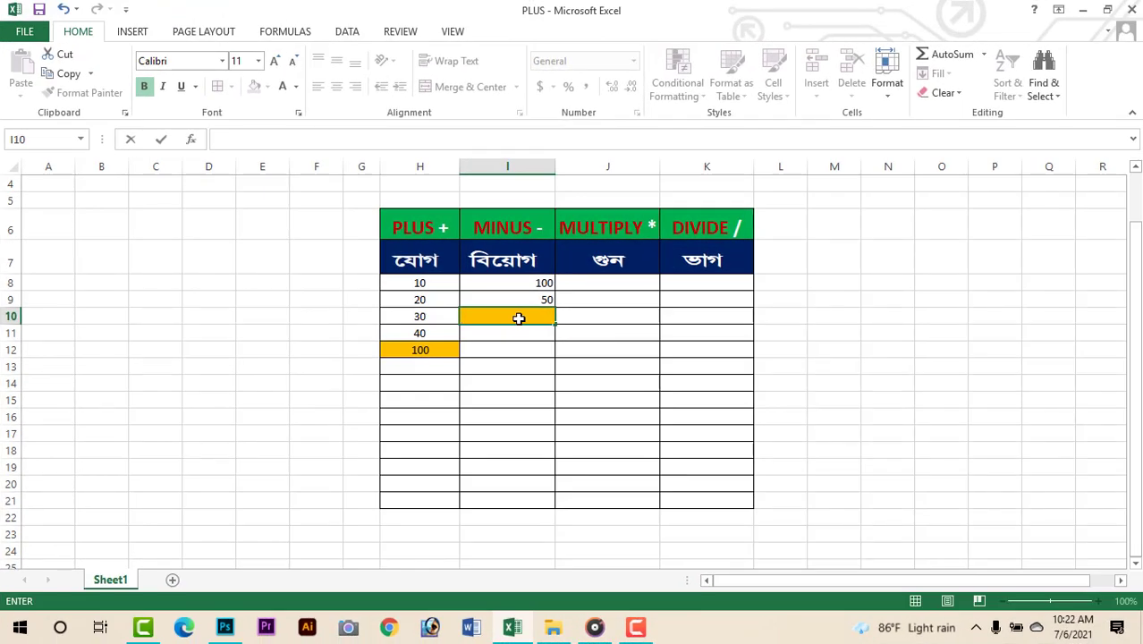
{"action": "type", "text": "="}
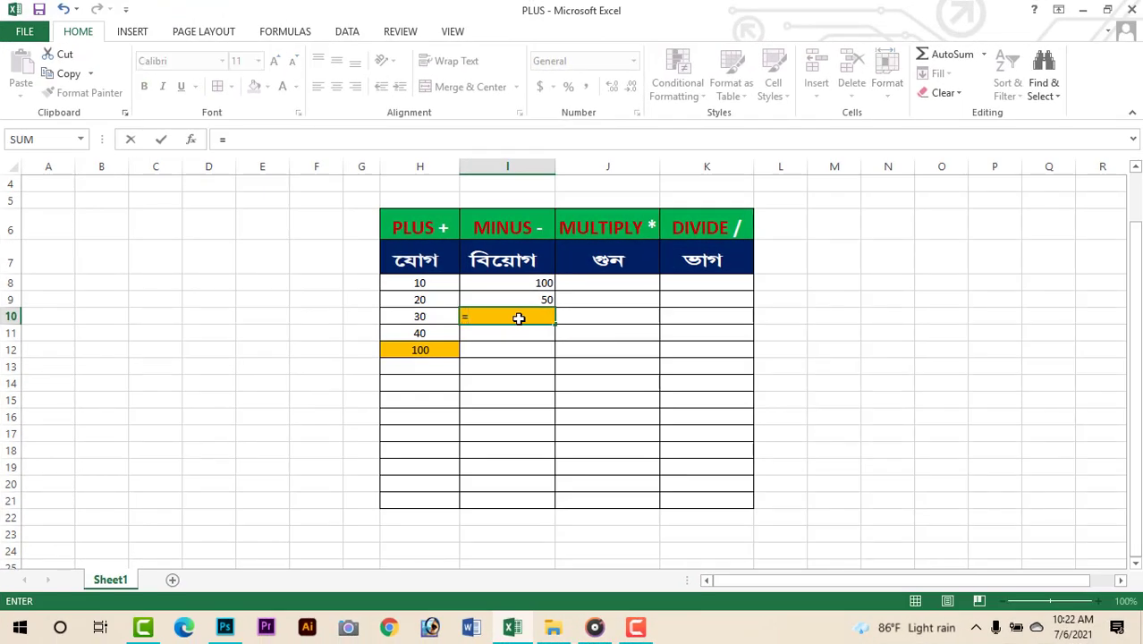
{"action": "type", "text": "SUM"}
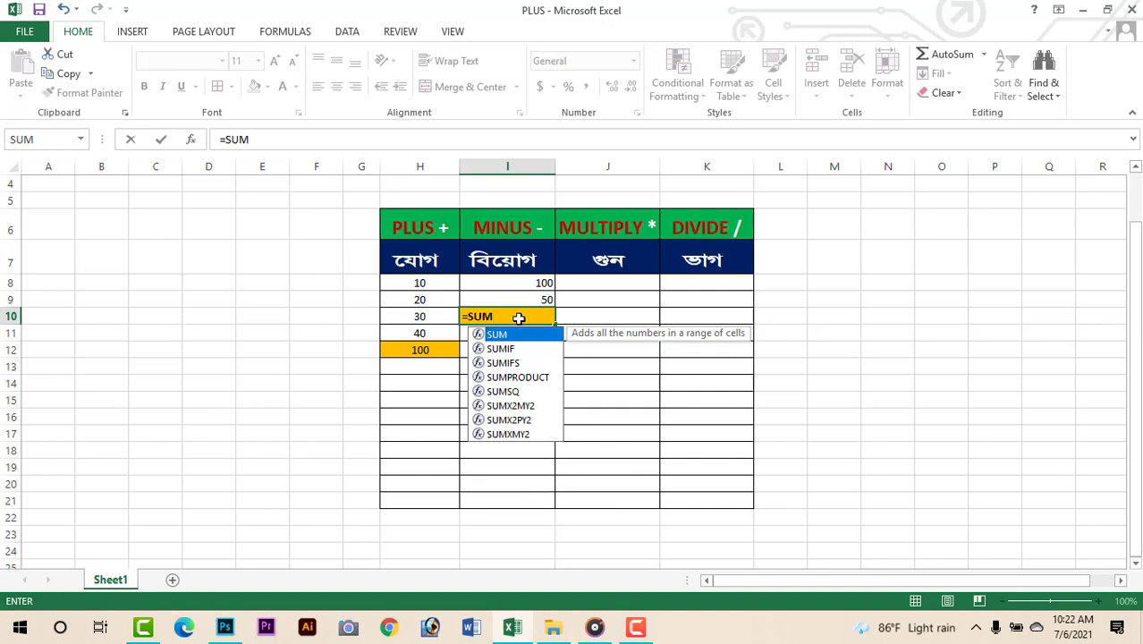
{"action": "type", "text": "("}
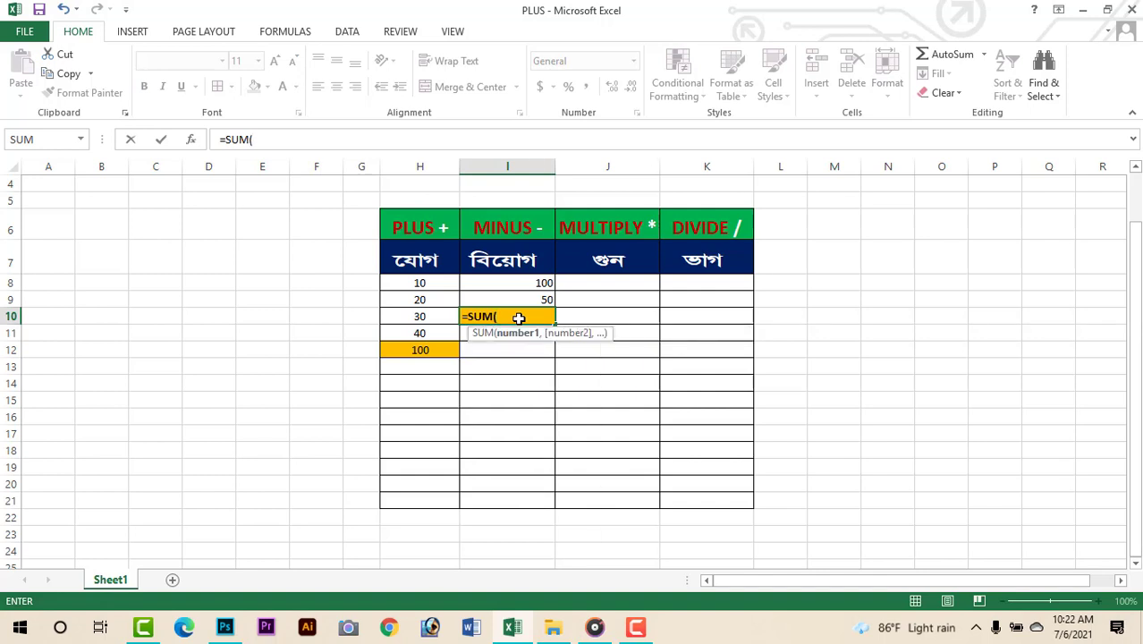
{"action": "left_click", "coordinate": [520, 283]}
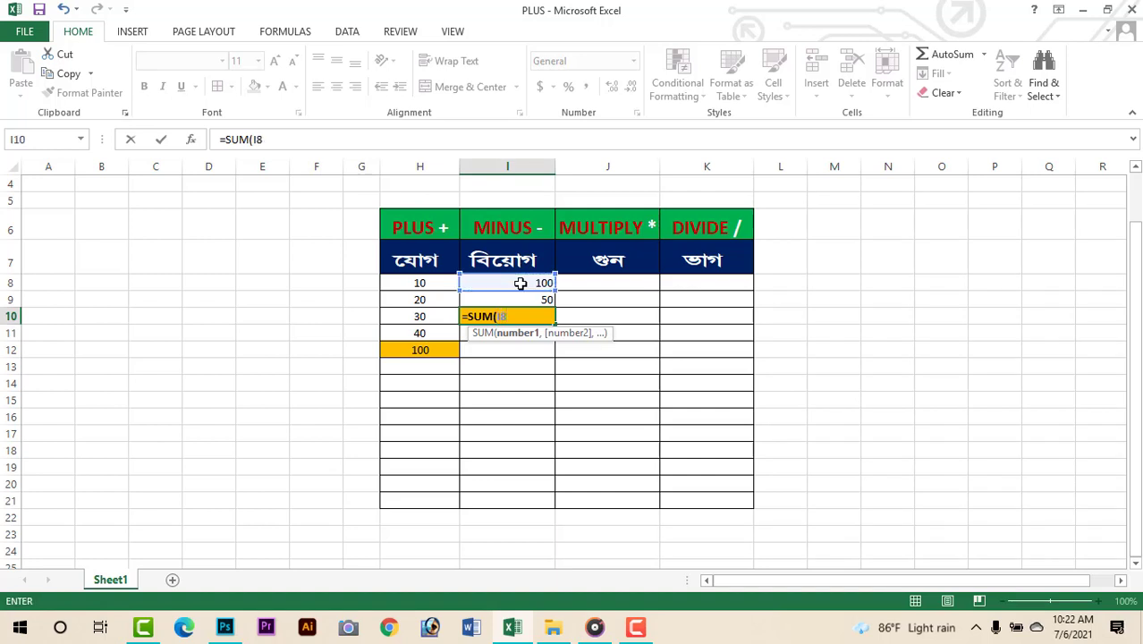
{"action": "left_click", "coordinate": [527, 300]}
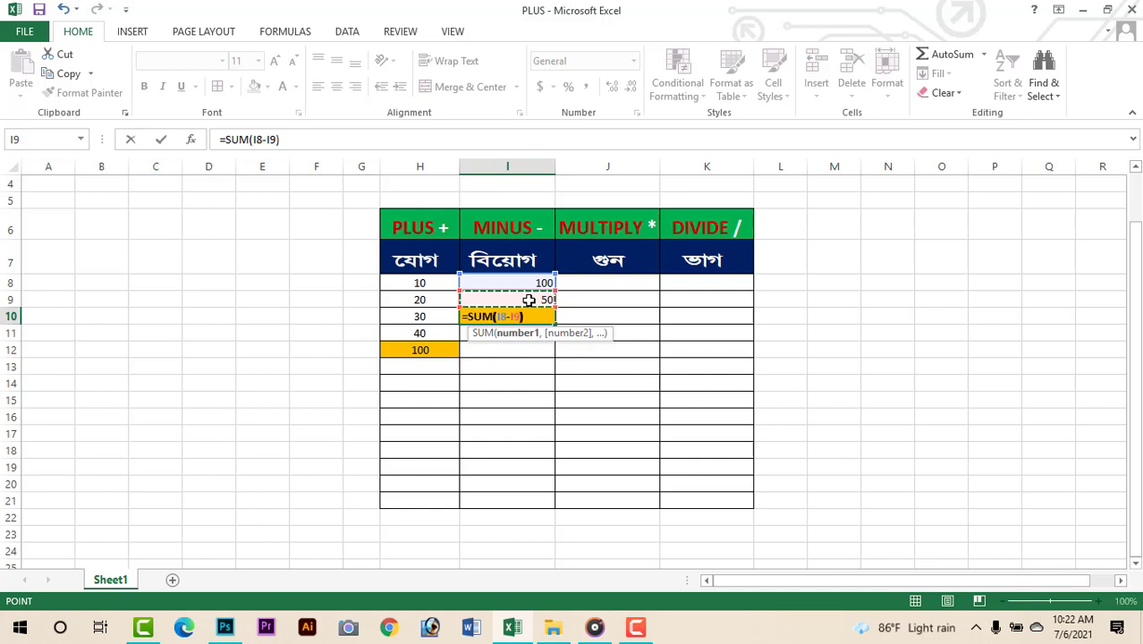
{"action": "type", "text": ")"}
{"action": "key", "text": "Return"}
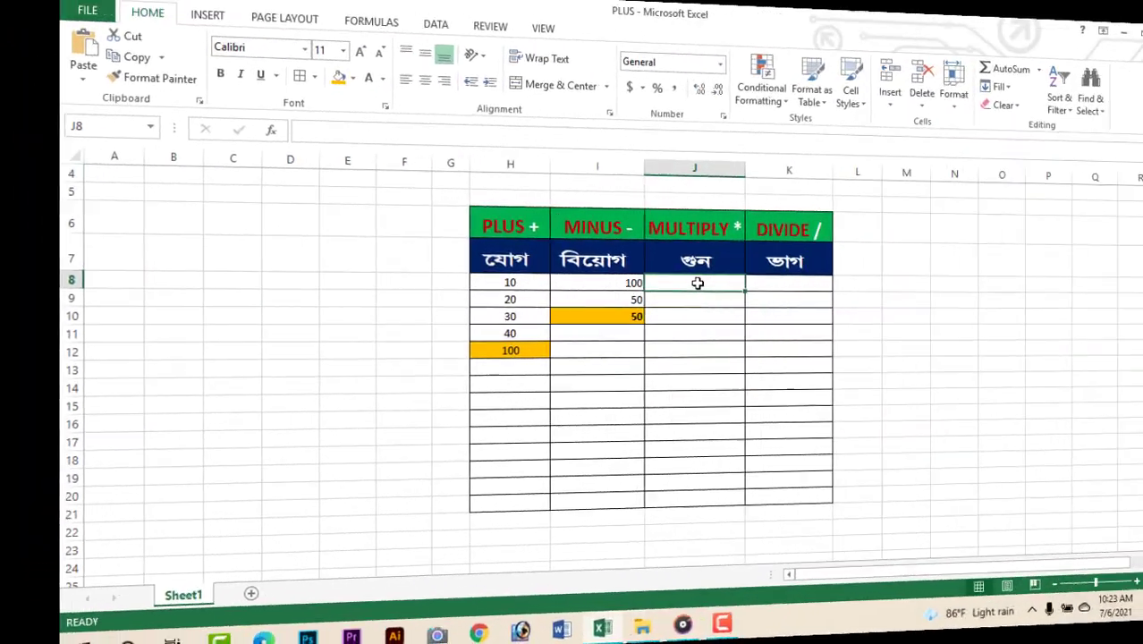
Enter 10 in J8 and 5 in J9 under MULTIPLY.
{"action": "left_click", "coordinate": [610, 283]}
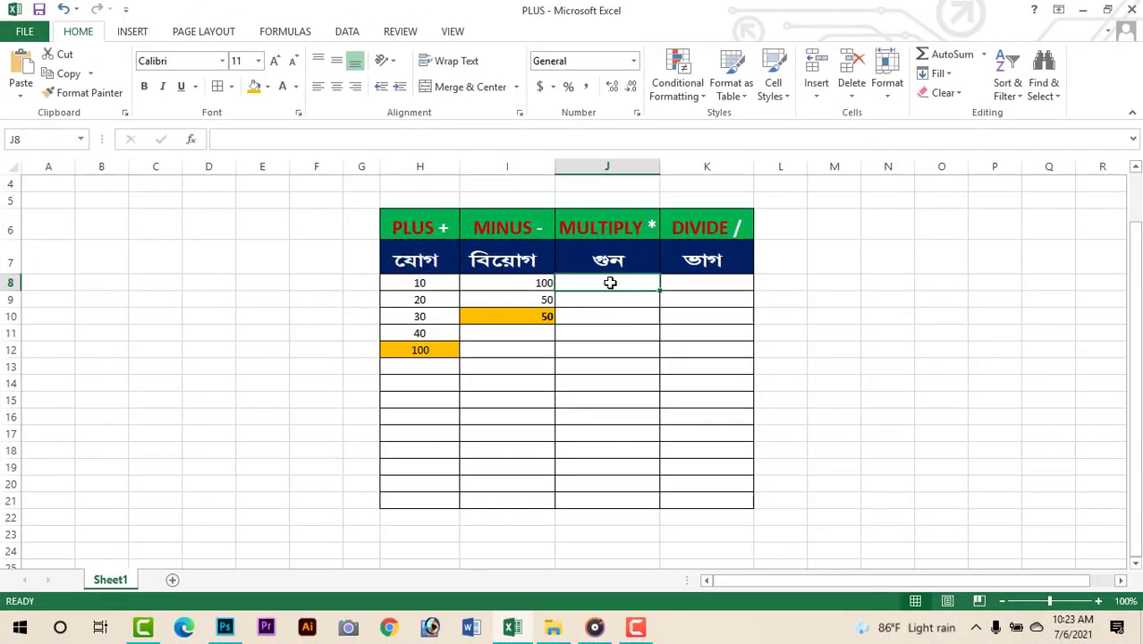
{"action": "type", "text": "10"}
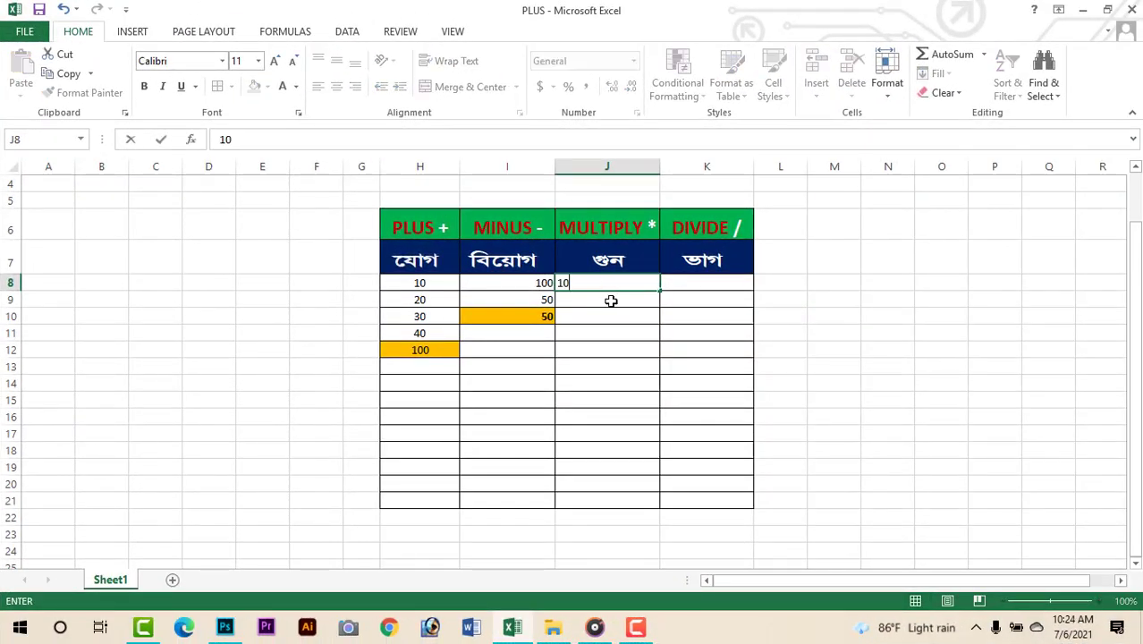
{"action": "key", "text": "Return"}
{"action": "type", "text": "5"}
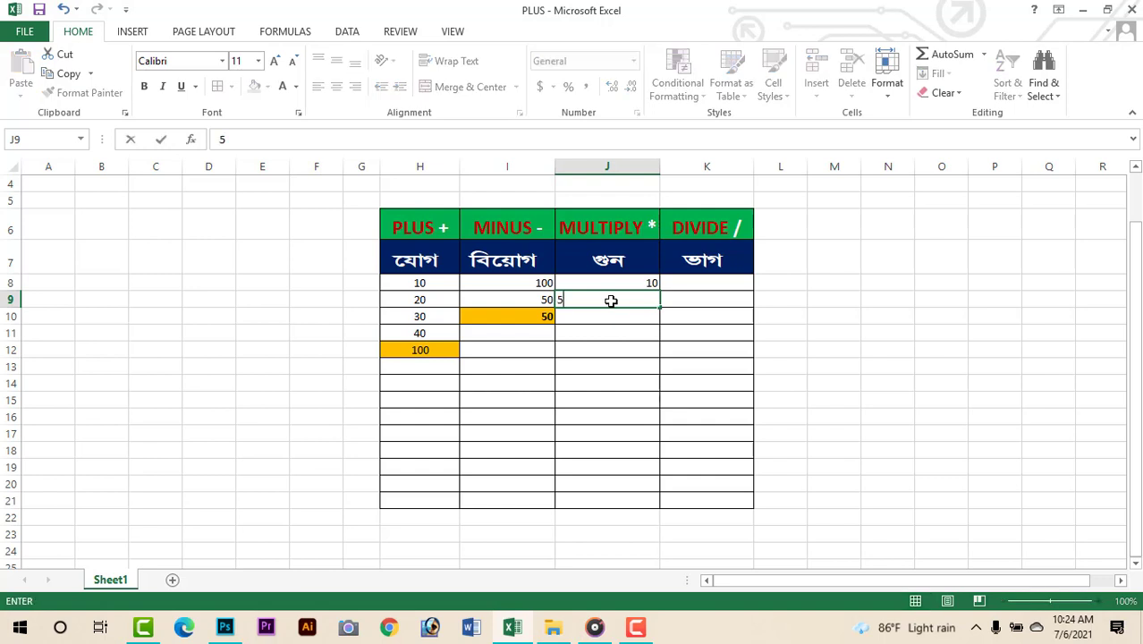
{"action": "key", "text": "Return"}
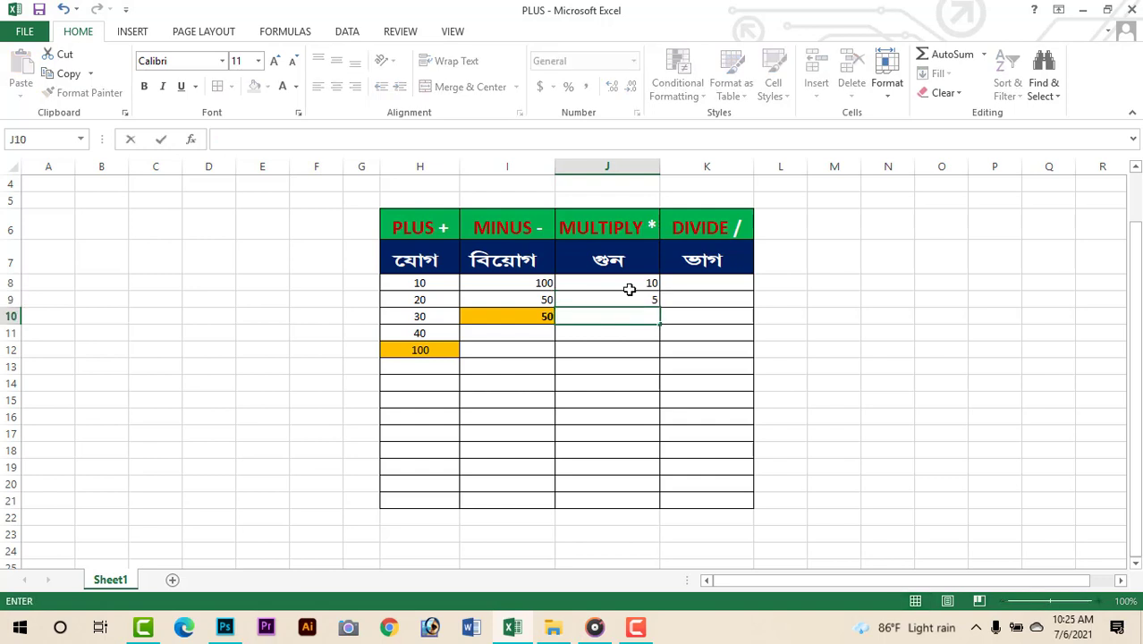
Enter =J8*J9 in J10 so the product shows 50.
{"action": "type", "text": "="}
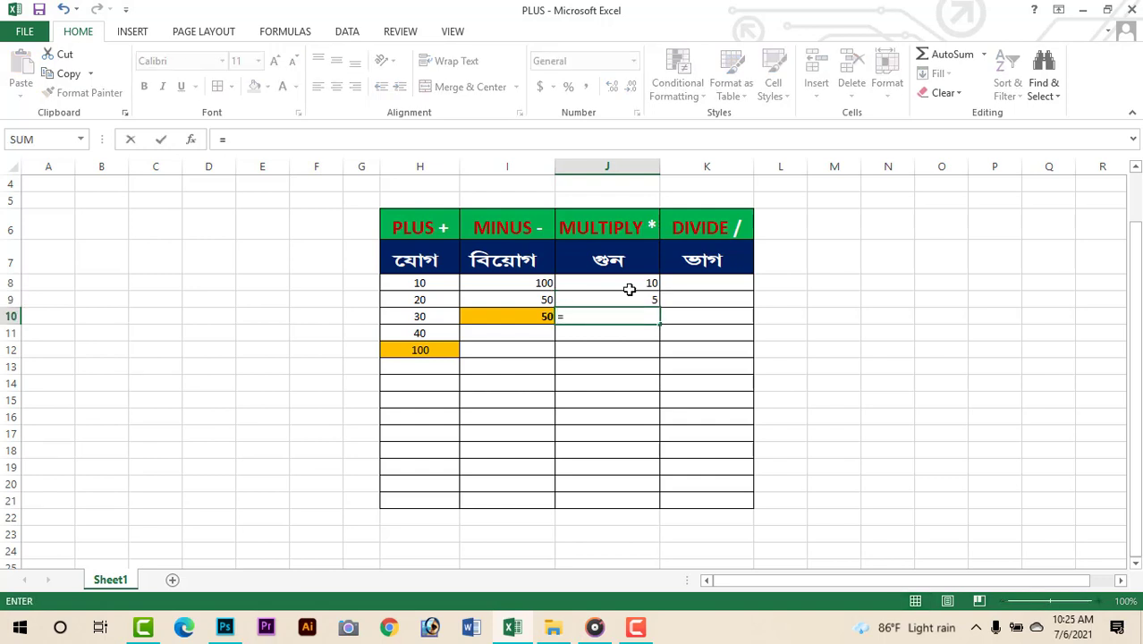
{"action": "left_click", "coordinate": [634, 283]}
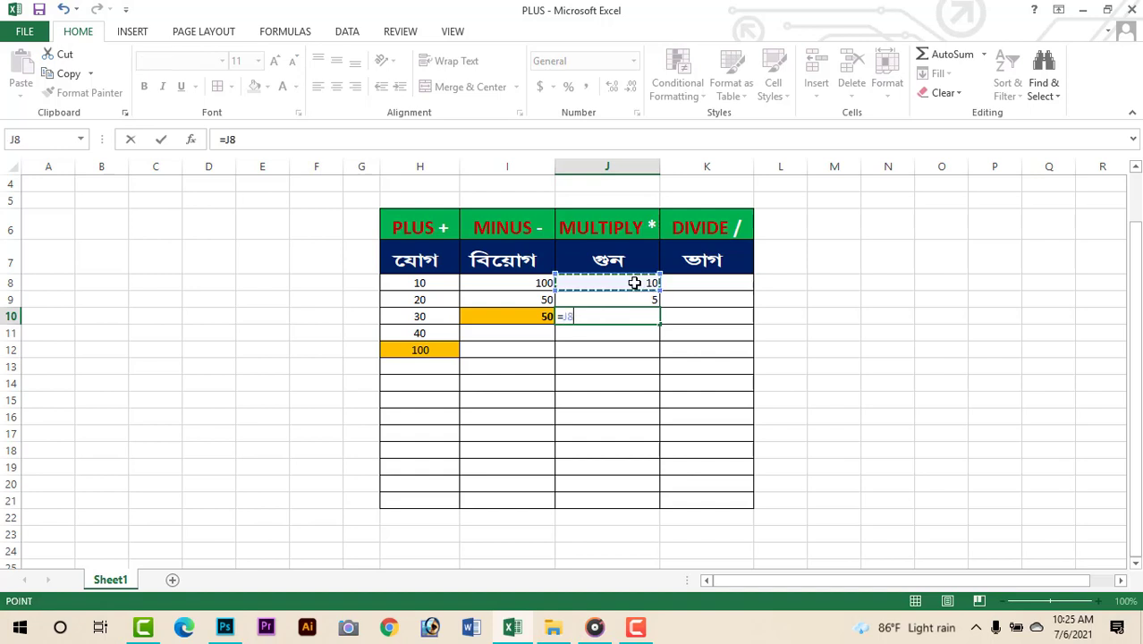
{"action": "type", "text": "*"}
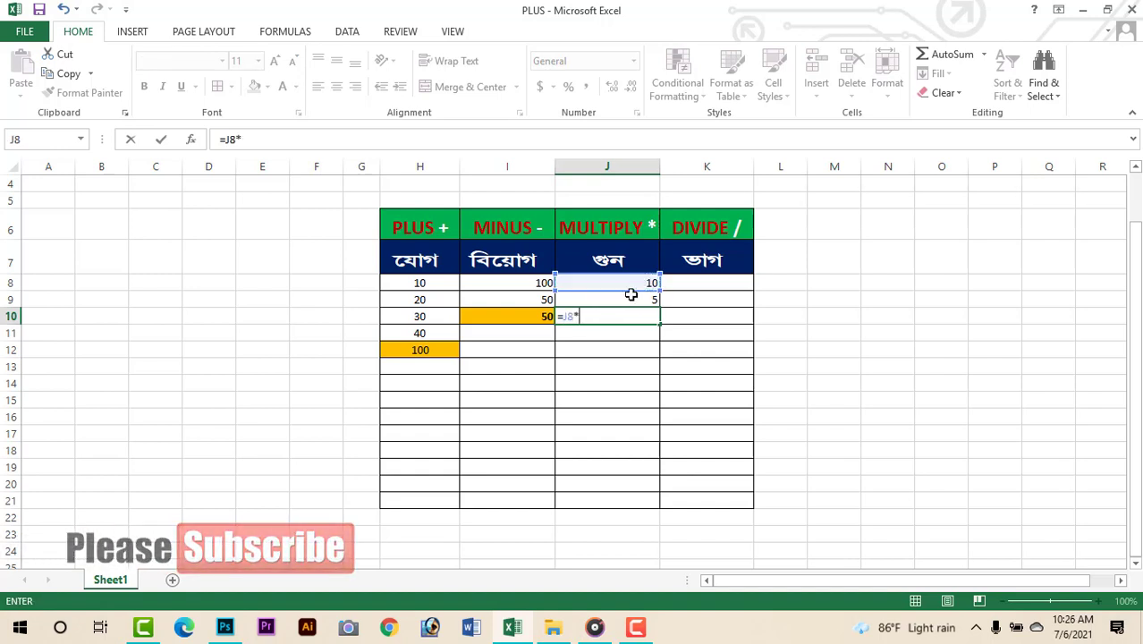
{"action": "left_click", "coordinate": [629, 300]}
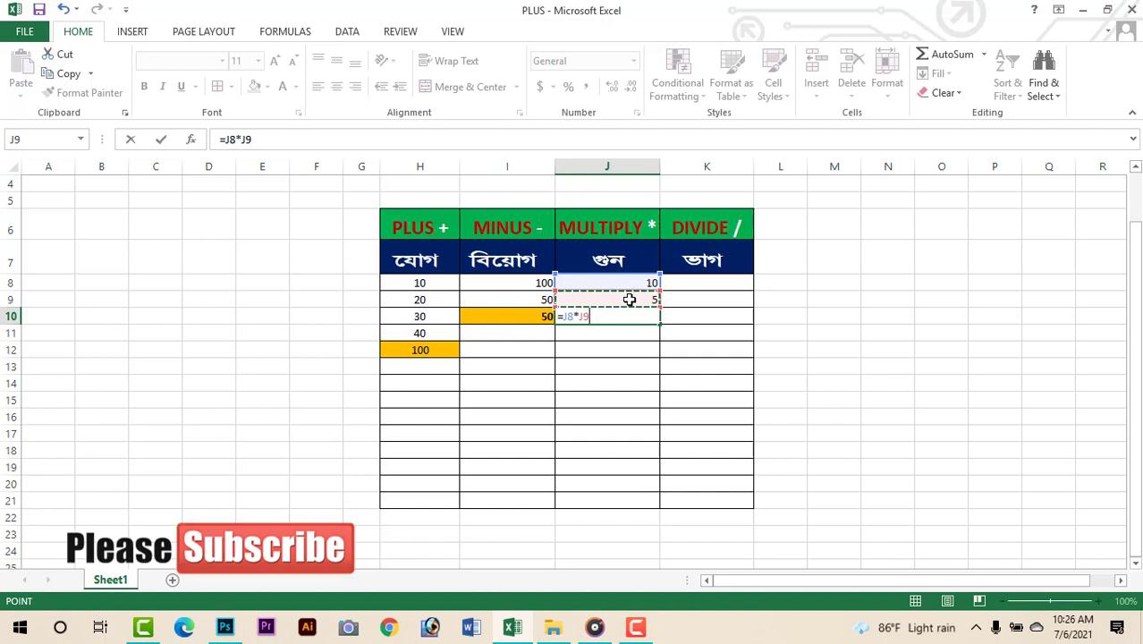
{"action": "key", "text": "Return"}
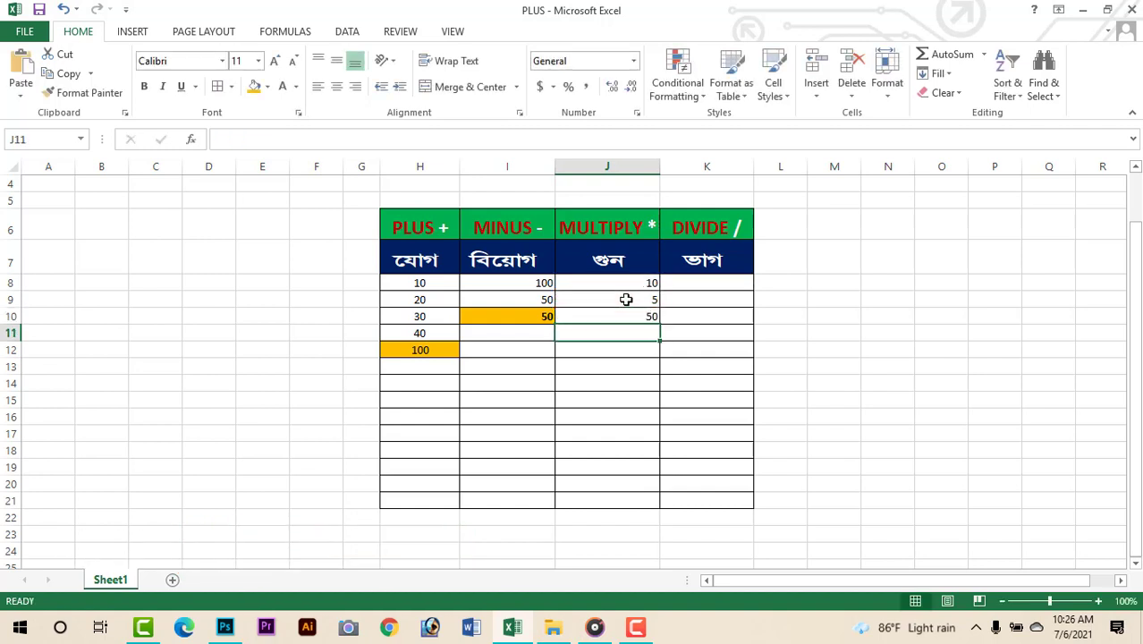
Copy I10's orange bold formatting to J10 and rewrite it as =SUM(J8*J9), still 50.
{"action": "left_click", "coordinate": [631, 318]}
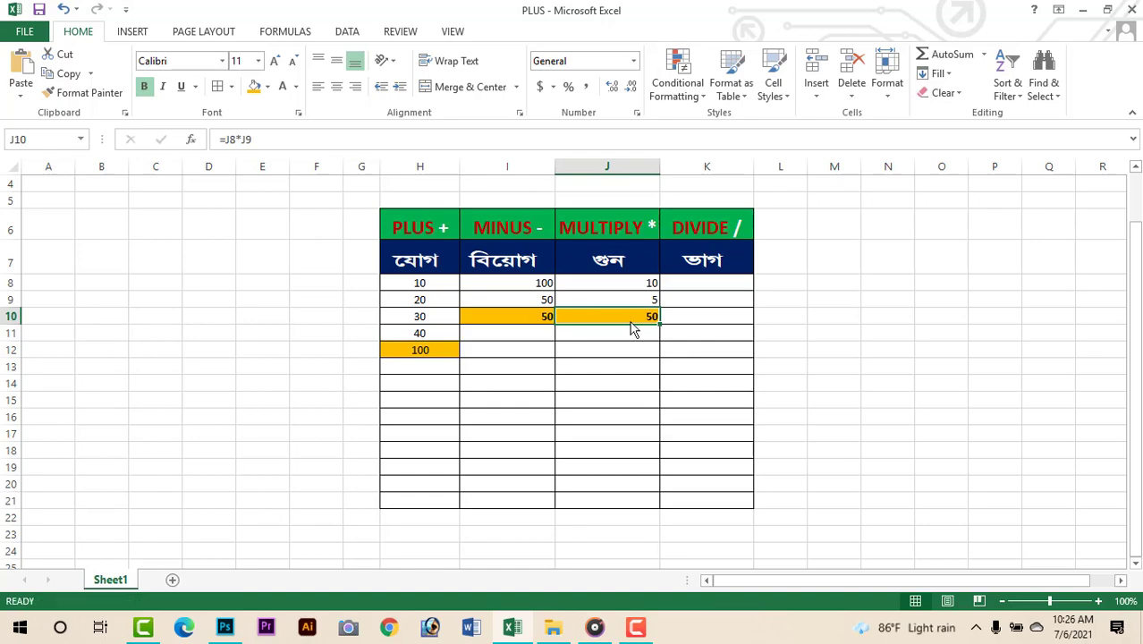
{"action": "key", "text": "Delete"}
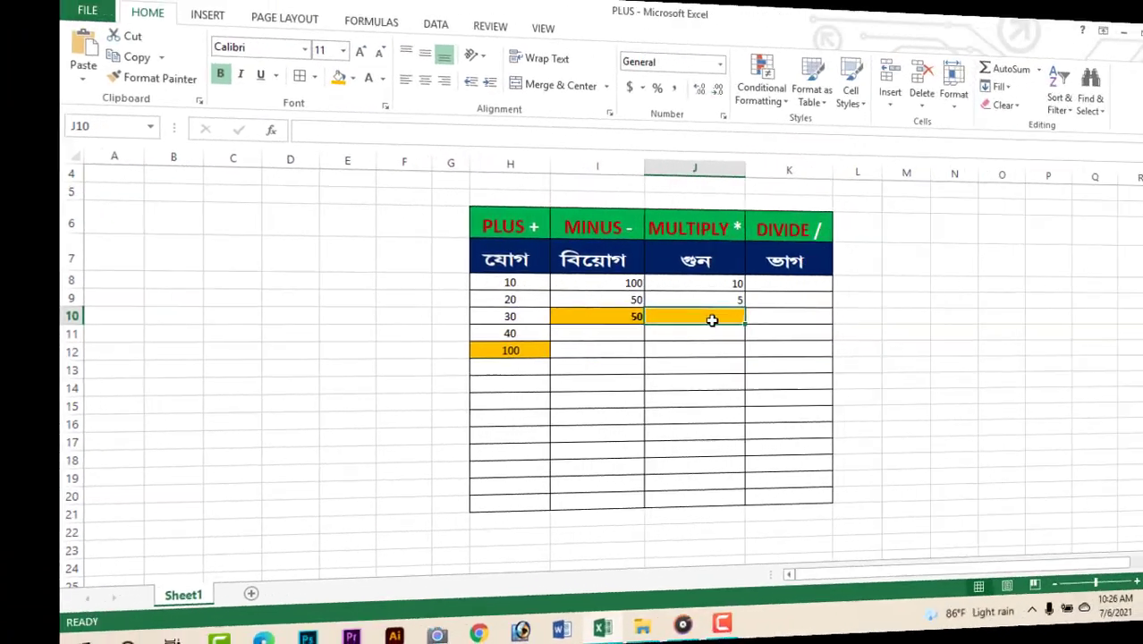
{"action": "type", "text": "=SU"}
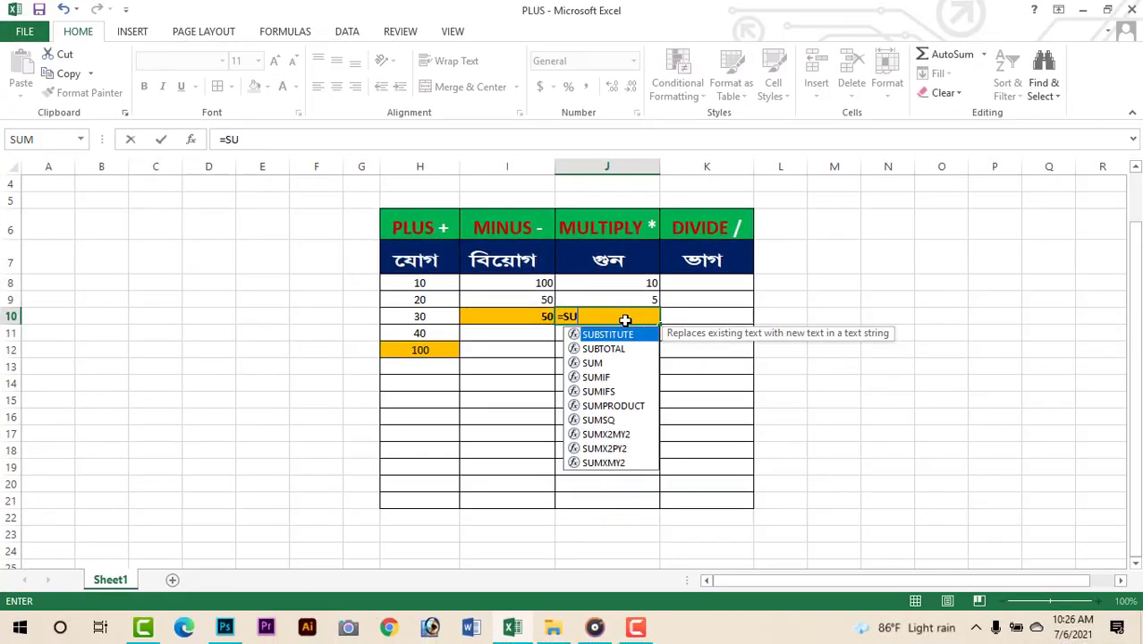
{"action": "type", "text": "M("}
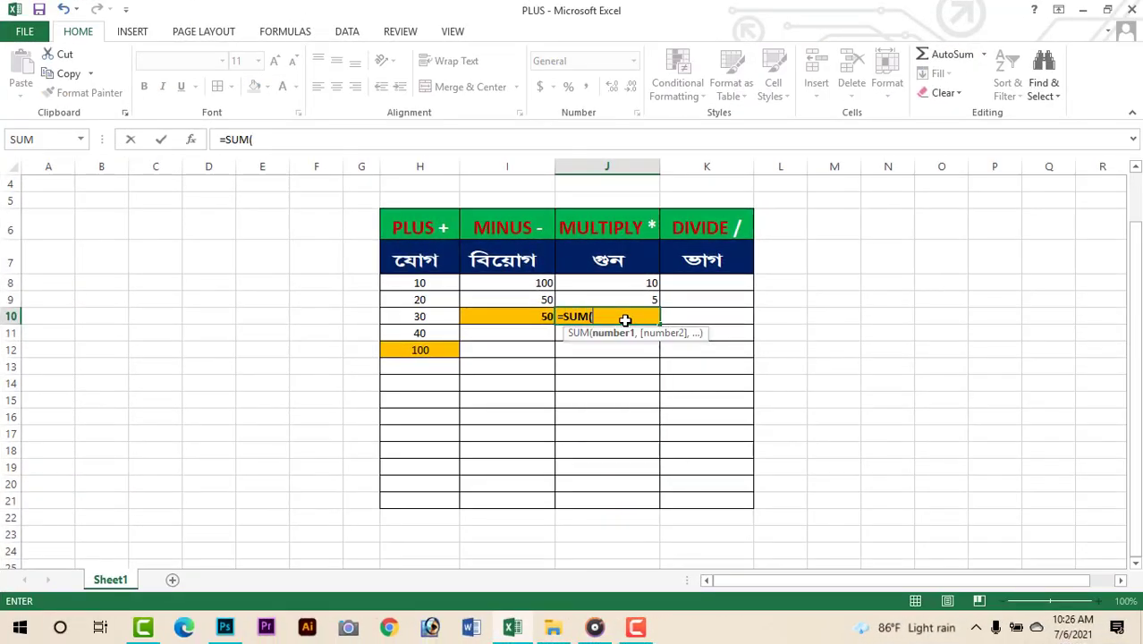
{"action": "left_click", "coordinate": [635, 285]}
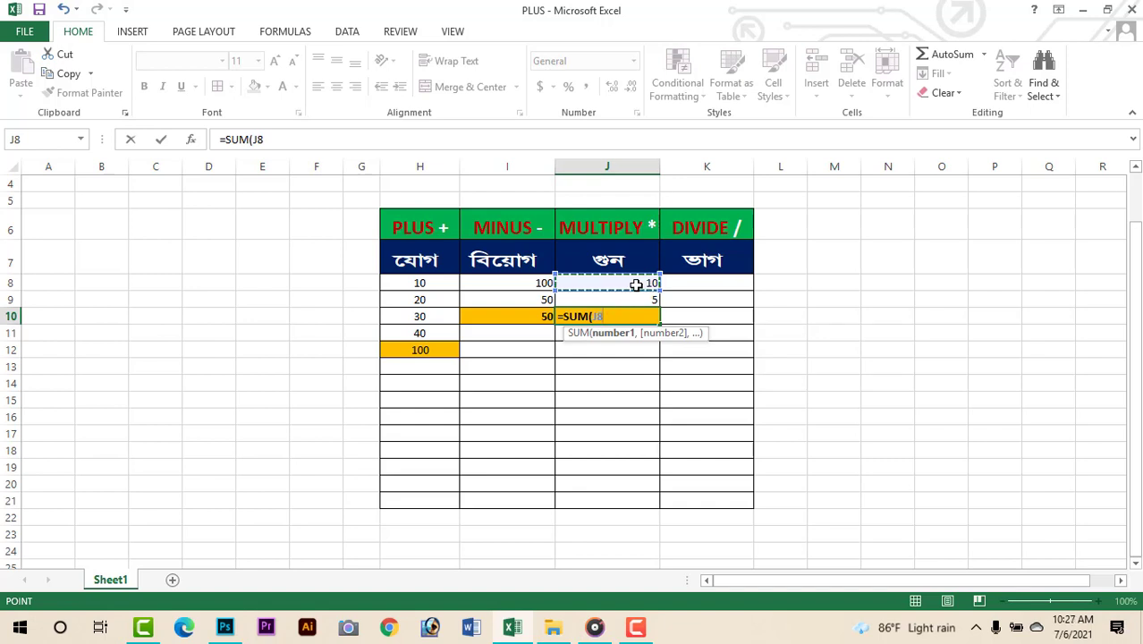
{"action": "type", "text": "*"}
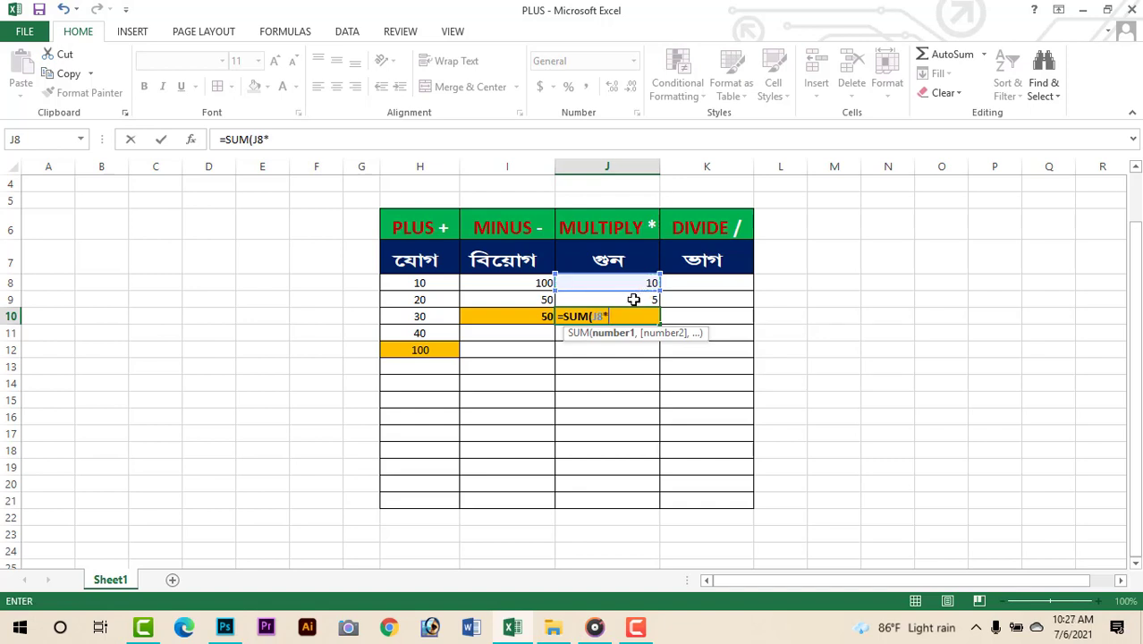
{"action": "left_click", "coordinate": [634, 299]}
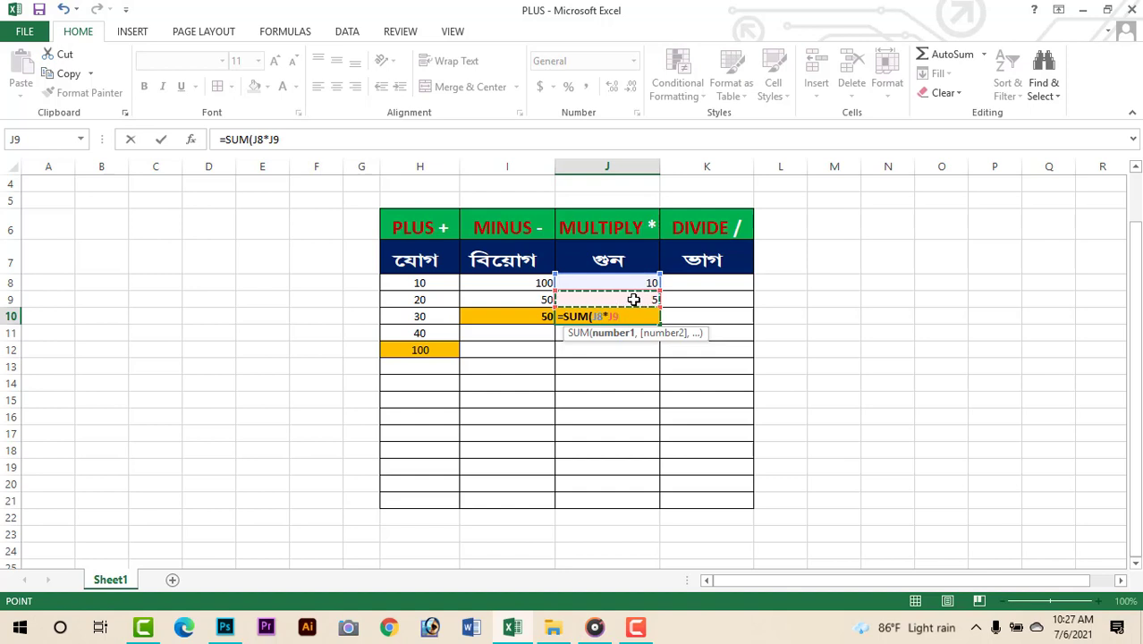
{"action": "type", "text": ")"}
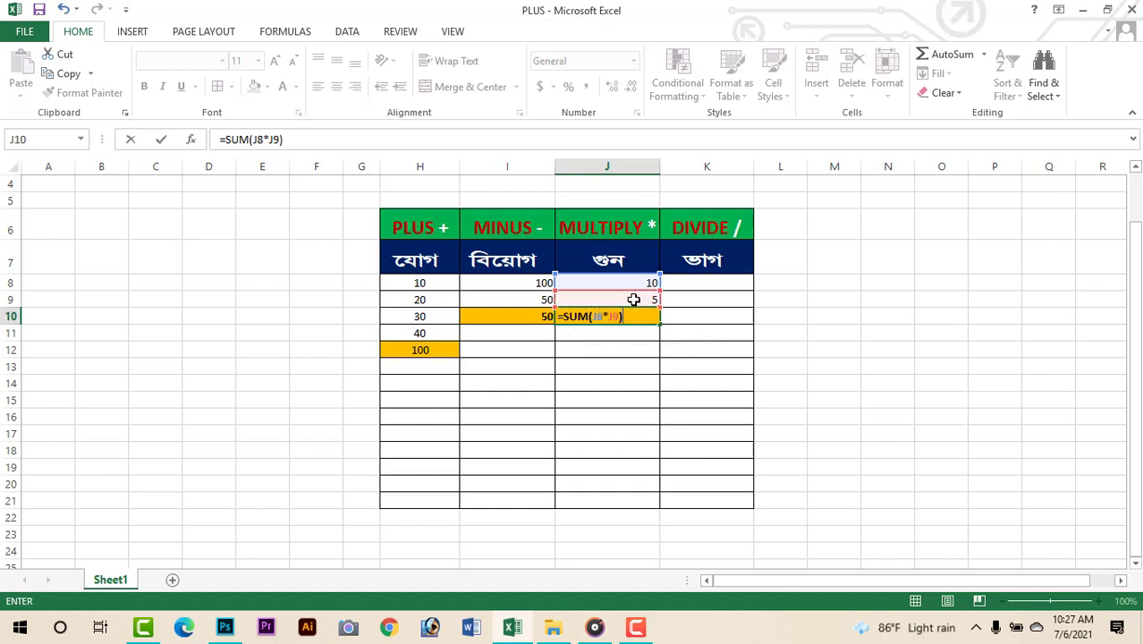
{"action": "key", "text": "Return"}
{"action": "left_click", "coordinate": [604, 316]}
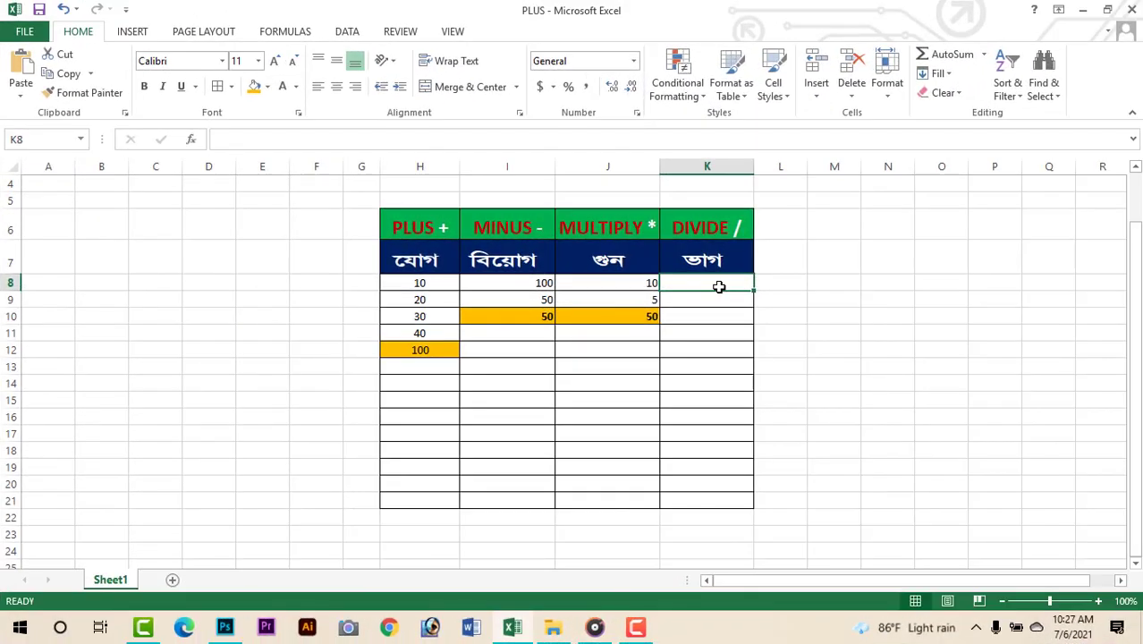
Enter 50 in K8 and 10 in K9 under DIVIDE.
{"action": "type", "text": "5"}
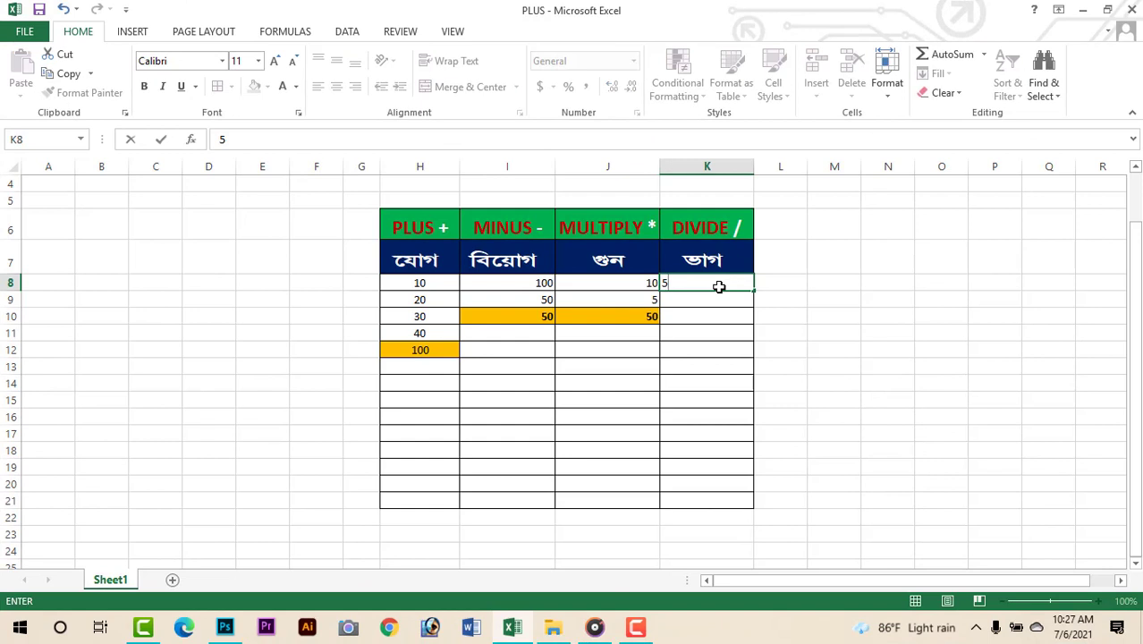
{"action": "type", "text": "0"}
{"action": "key", "text": "Return"}
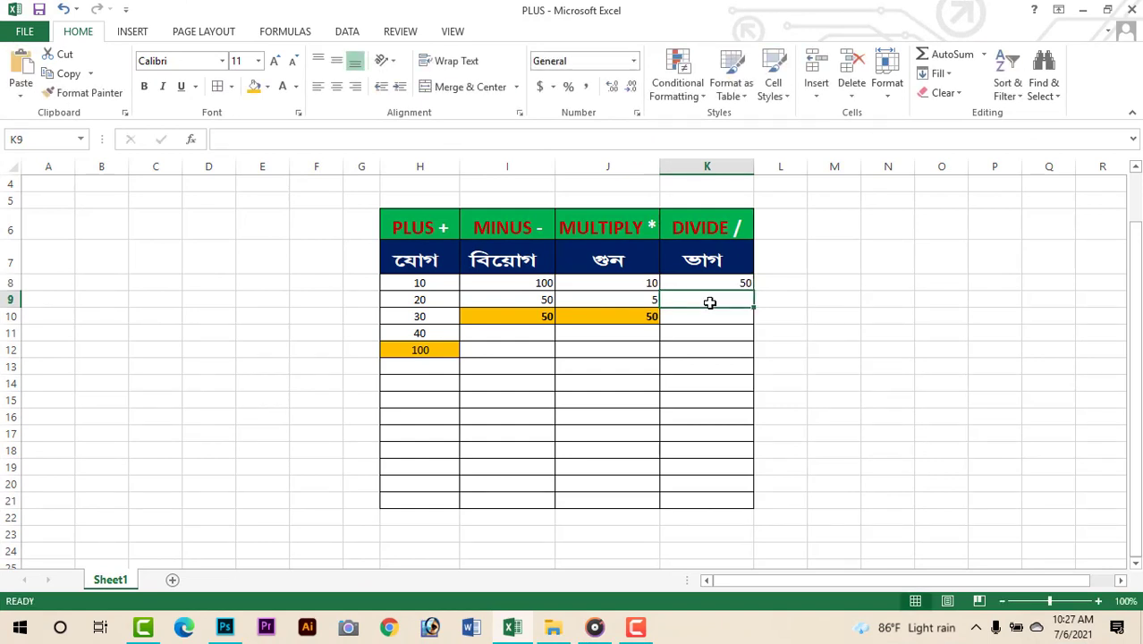
{"action": "type", "text": "10"}
{"action": "key", "text": "Return"}
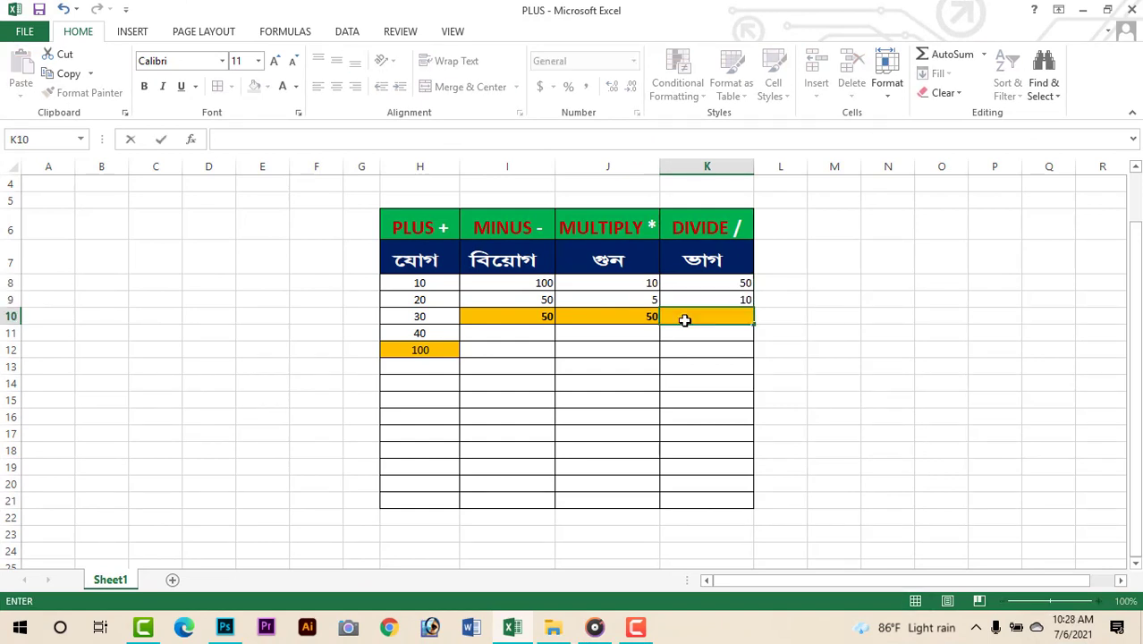
Enter =K8/K9 in K10 to divide 50 by 10, giving 5.
{"action": "type", "text": "="}
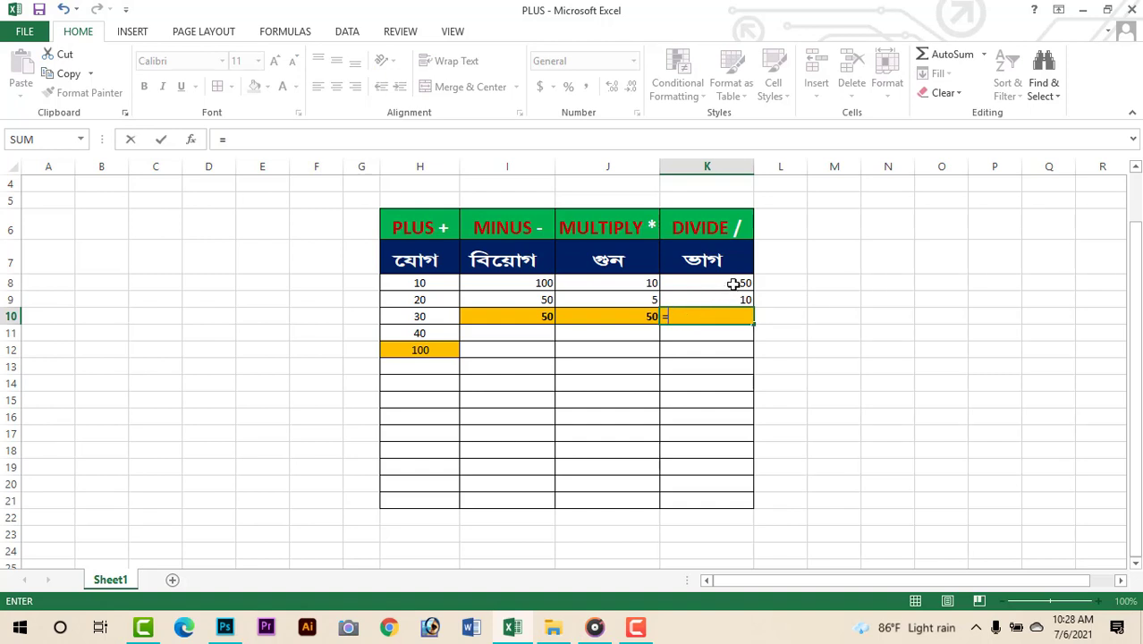
{"action": "left_click", "coordinate": [733, 284]}
{"action": "type", "text": "/"}
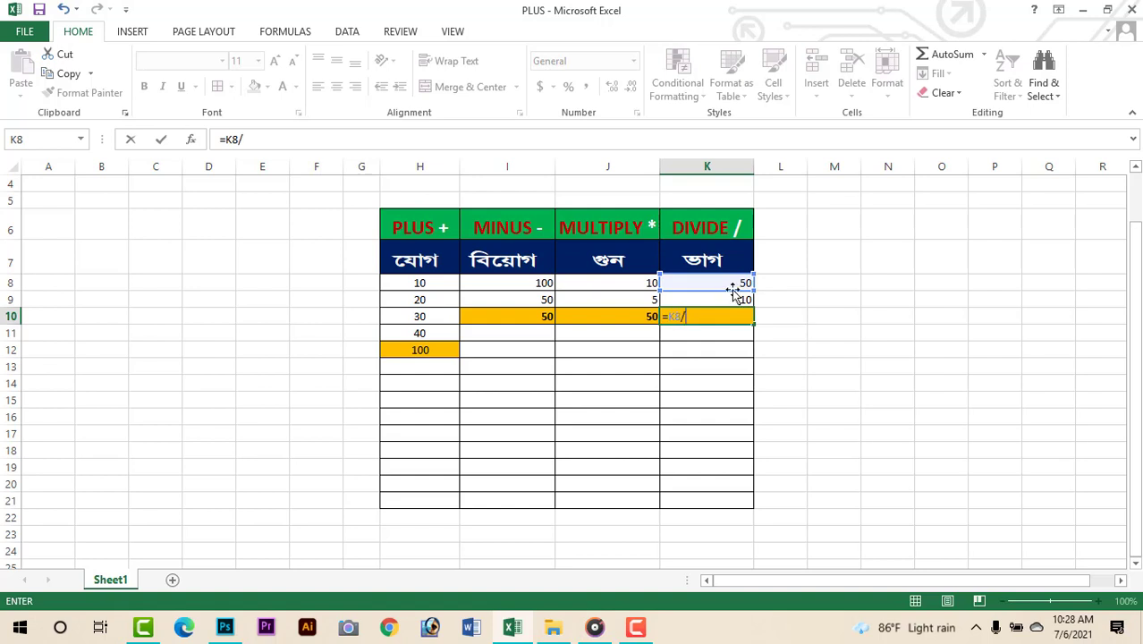
{"action": "left_click", "coordinate": [730, 299]}
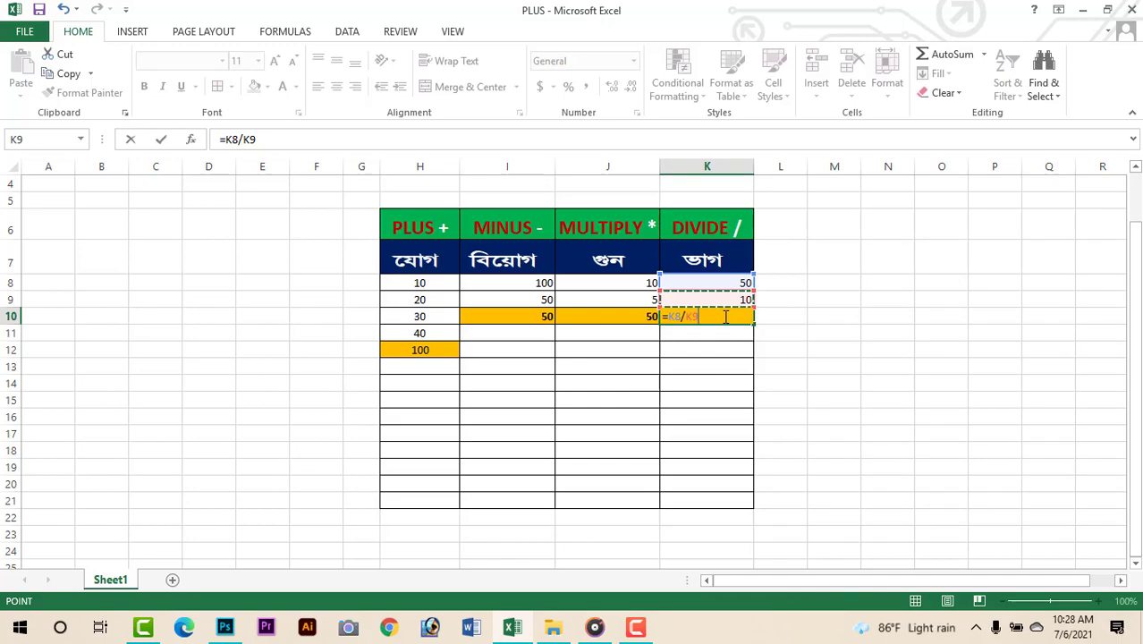
{"action": "key", "text": "Return"}
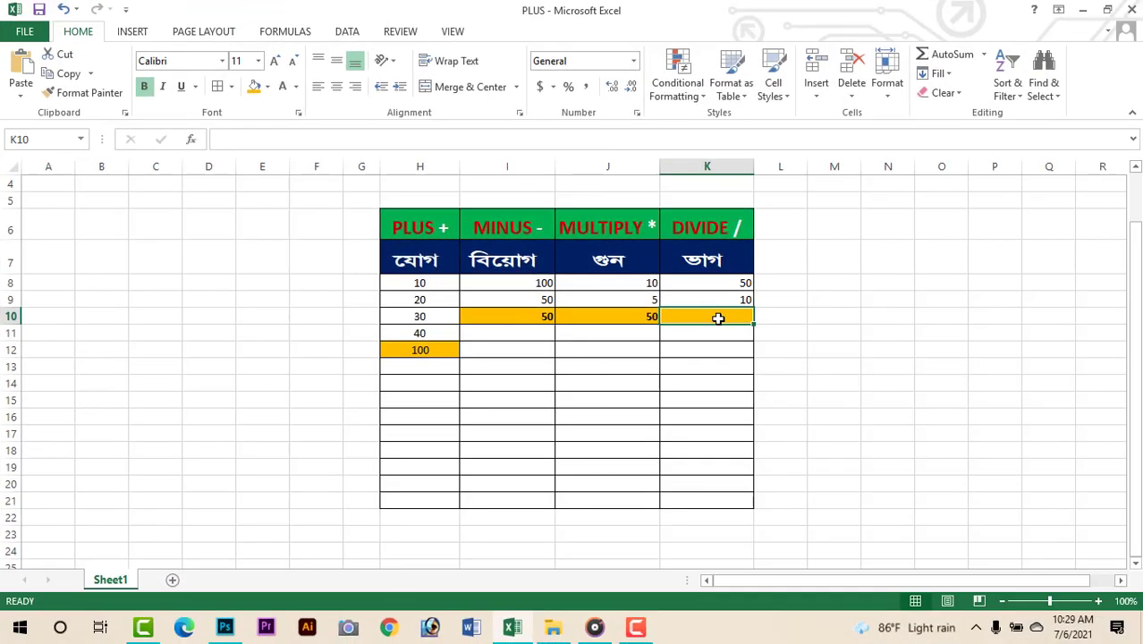
Enter =SUM(K8/K9) in K10 so the DIVIDE result shows 5.
{"action": "type", "text": "+"}
{"action": "key", "text": "BackSpace"}
{"action": "type", "text": "=S"}
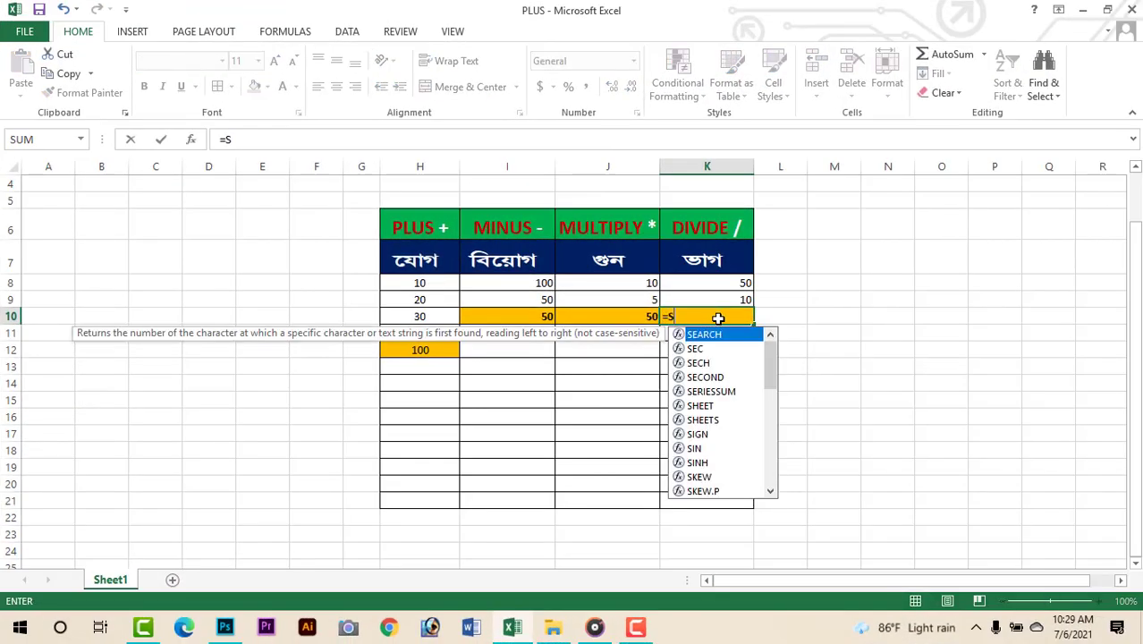
{"action": "type", "text": "UM"}
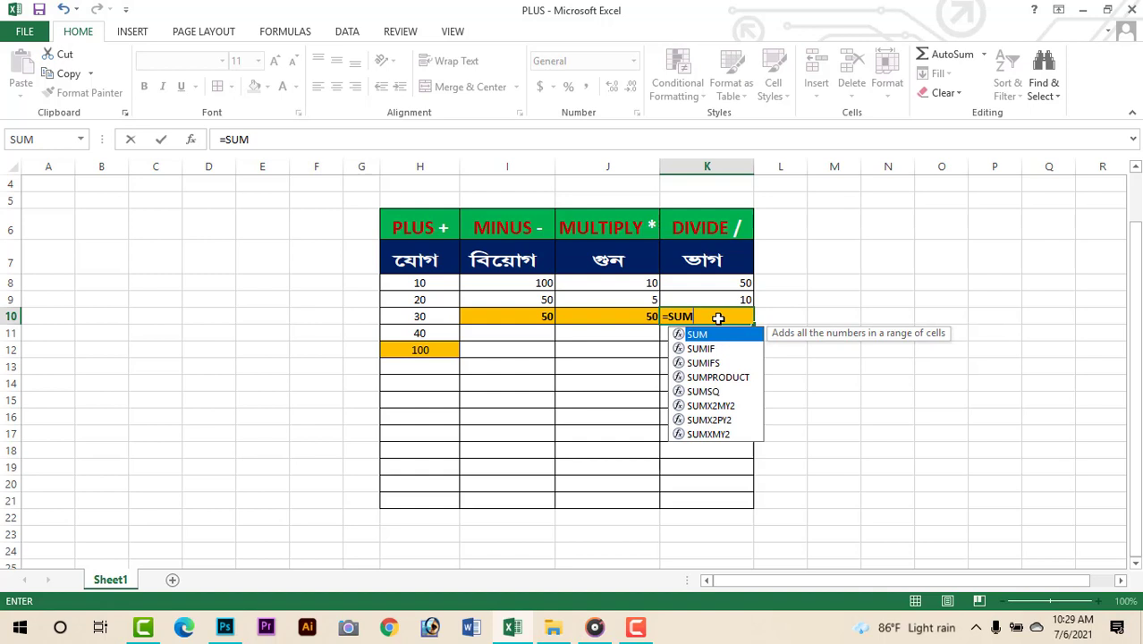
{"action": "type", "text": "("}
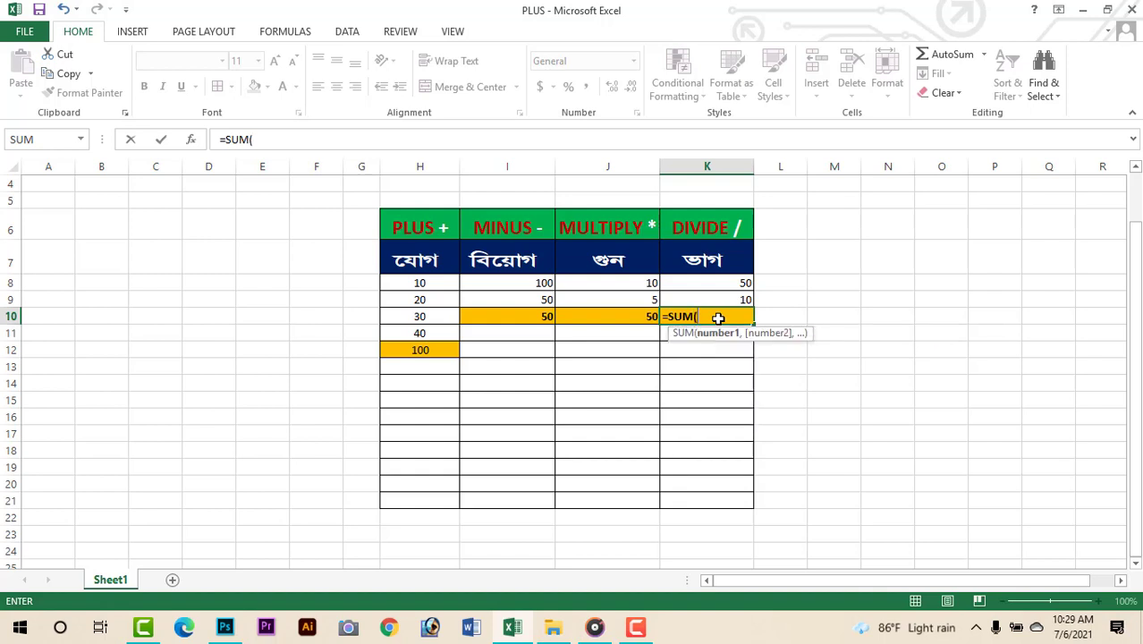
{"action": "left_click", "coordinate": [739, 282]}
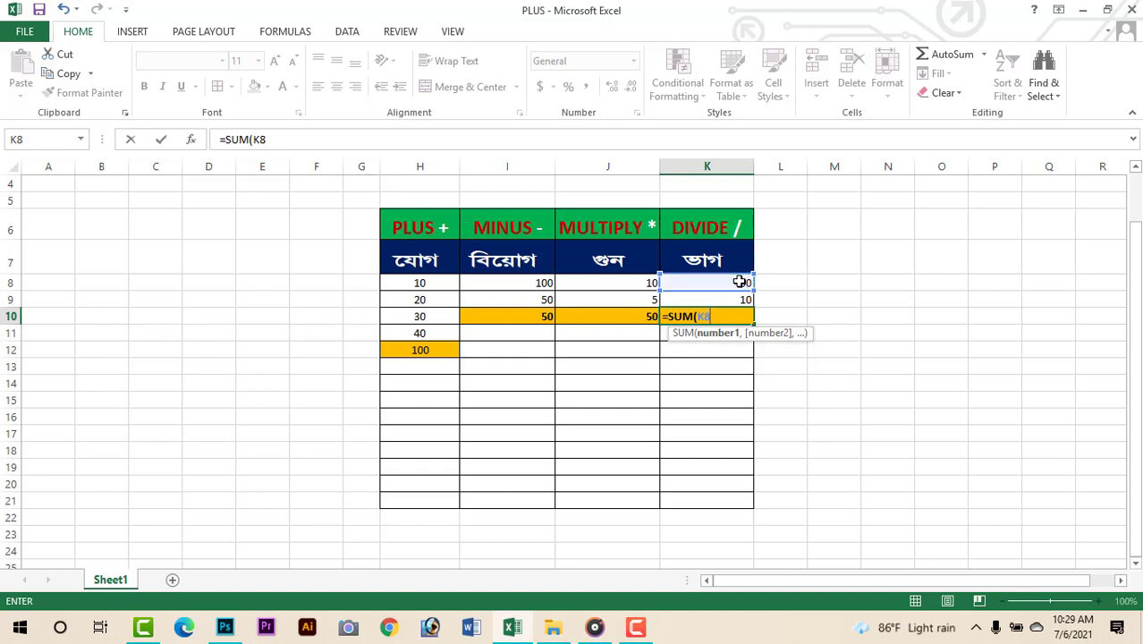
{"action": "type", "text": "/"}
{"action": "left_click", "coordinate": [731, 299]}
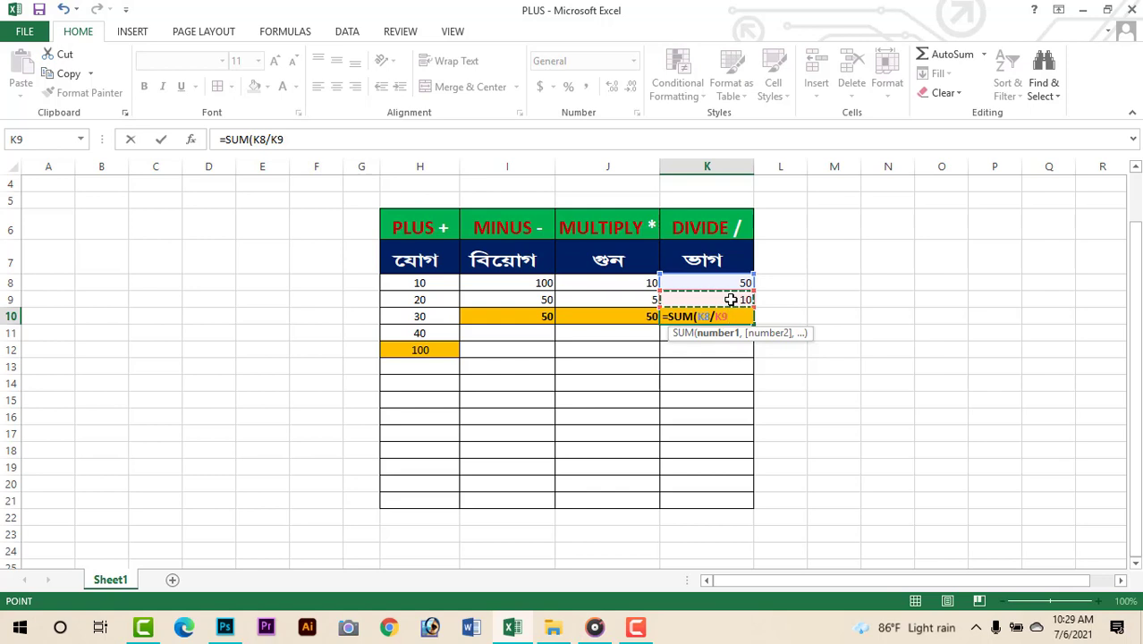
{"action": "type", "text": ")"}
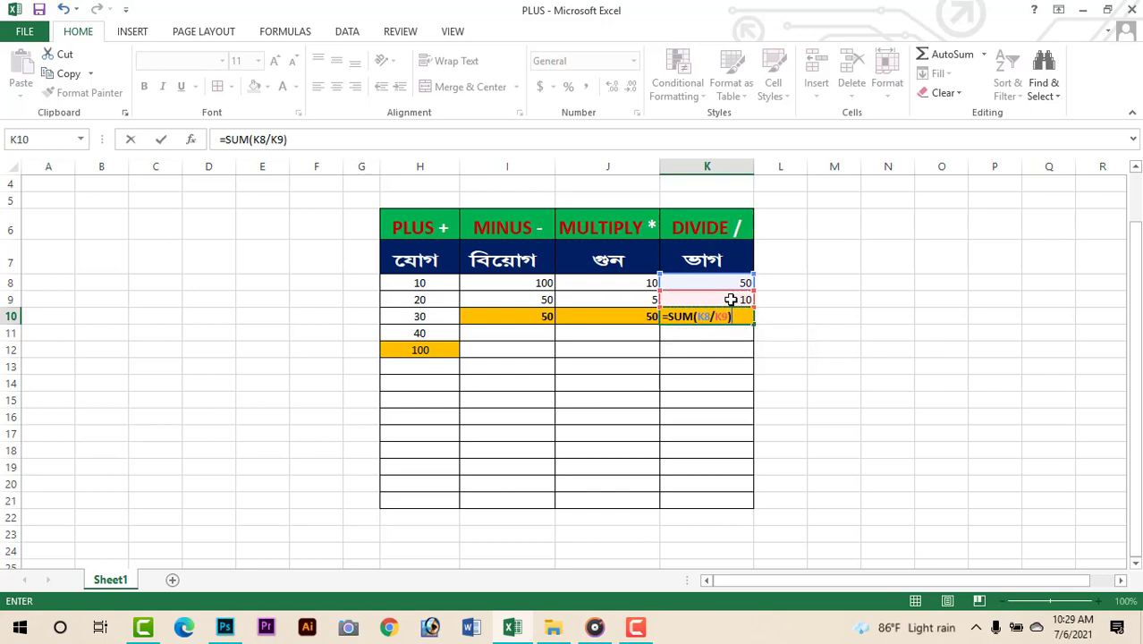
{"action": "key", "text": "Return"}
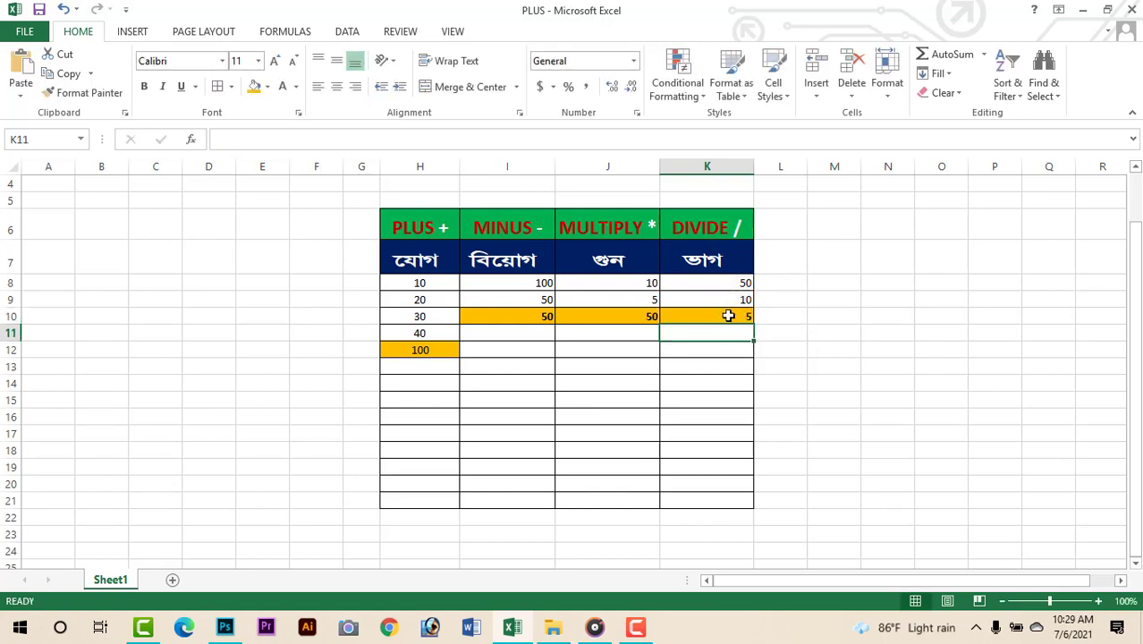